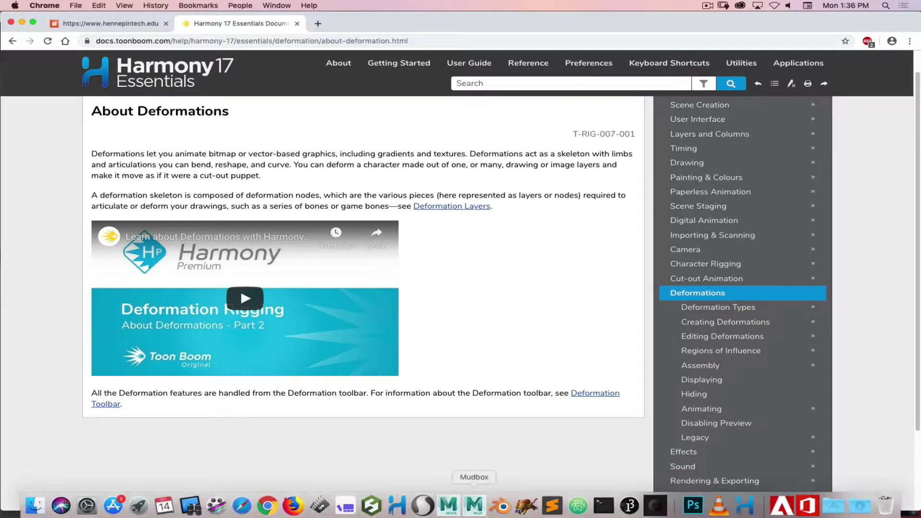
# - Switch to Toon Boom Harmony Essentials and rig the blue-outlined shape with a three-bone chain along its length using the Rigging tool
pyautogui.click(396, 506)
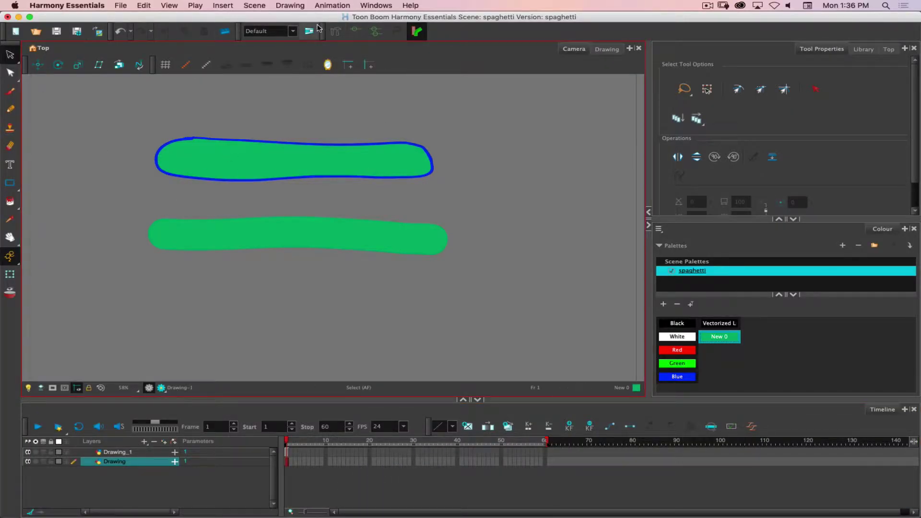
pyautogui.click(335, 32)
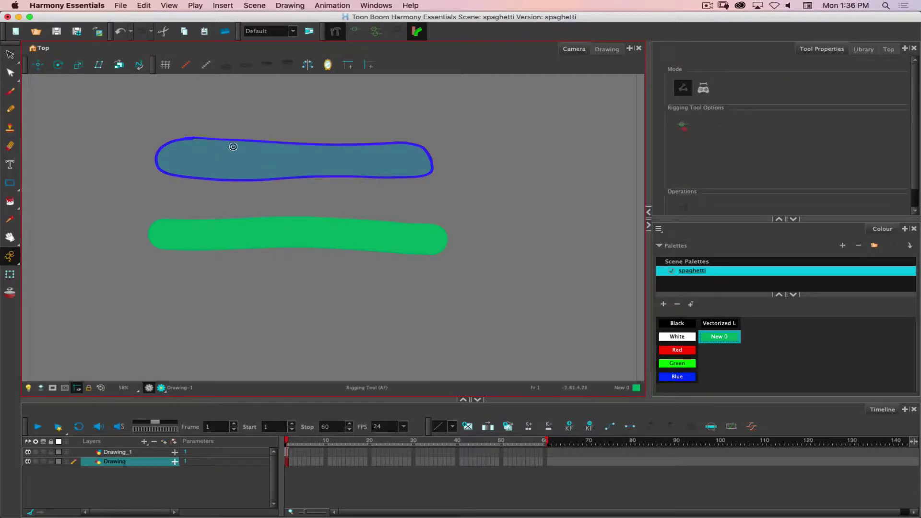
pyautogui.click(171, 156)
pyautogui.click(257, 157)
pyautogui.click(345, 157)
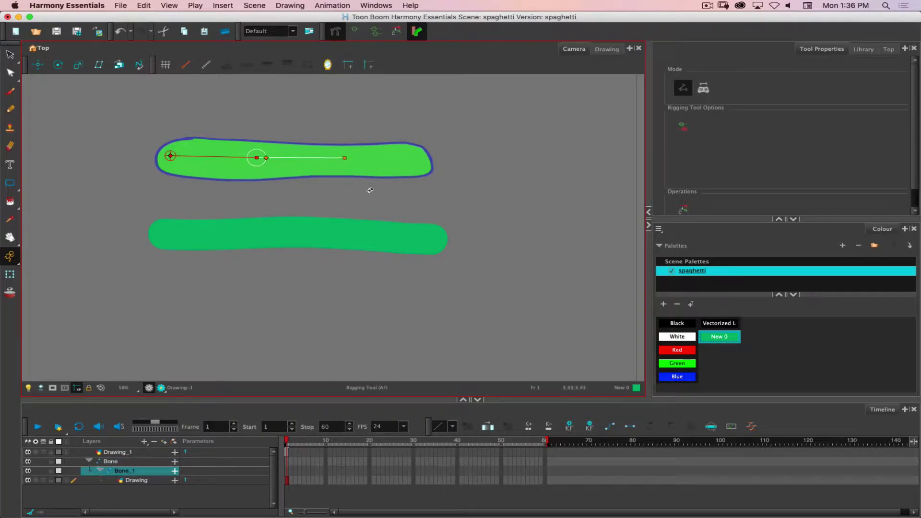
pyautogui.click(421, 158)
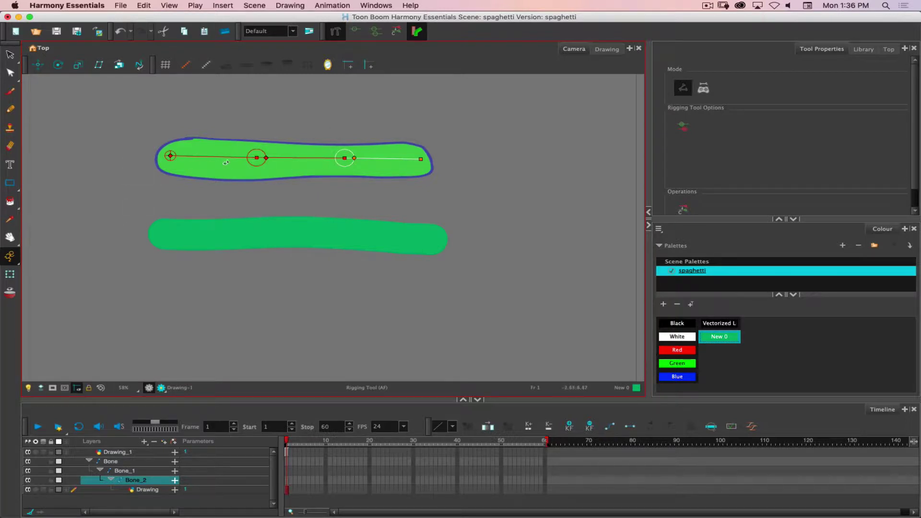
# - Try a fourth bone from the outlined shape's chain end, undo it, and slightly widen the joint region between its first two bones
pyautogui.click(274, 148)
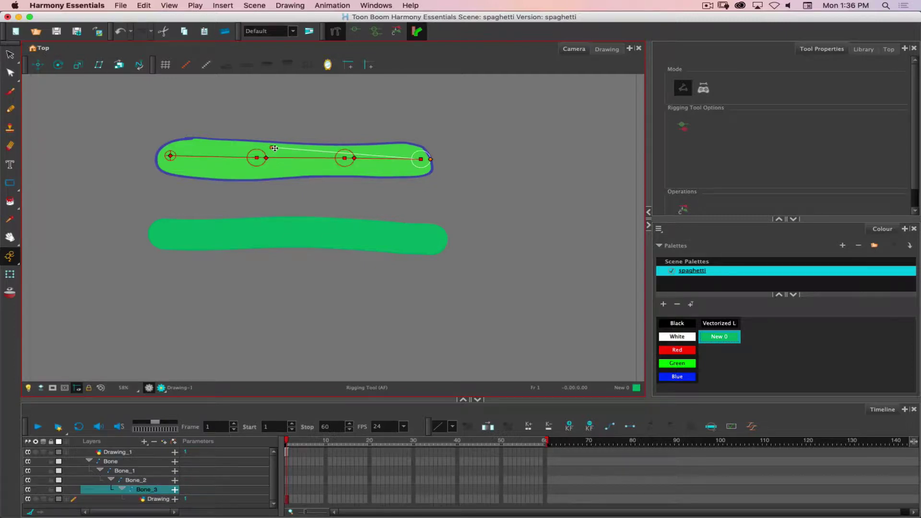
pyautogui.press('super+z')
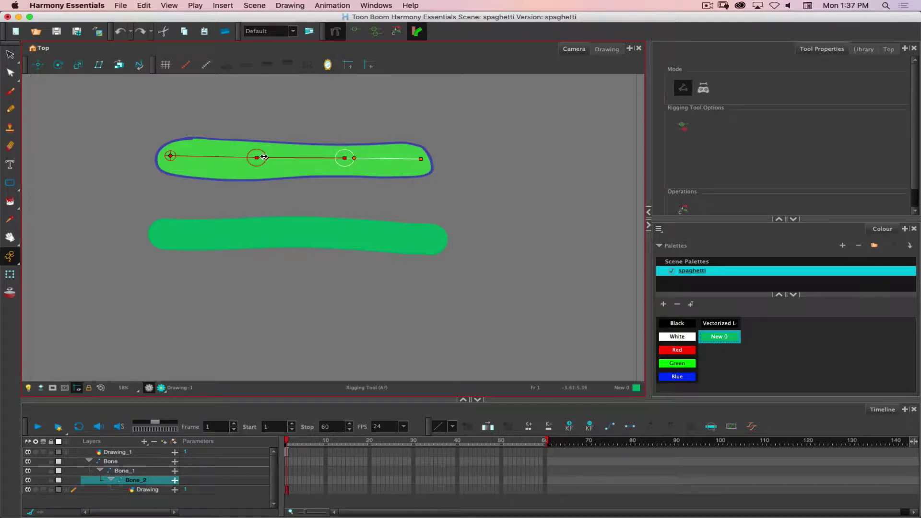
pyautogui.moveTo(264, 157)
pyautogui.mouseDown()
pyautogui.moveTo(290, 159)
pyautogui.moveTo(267, 161)
pyautogui.mouseUp()
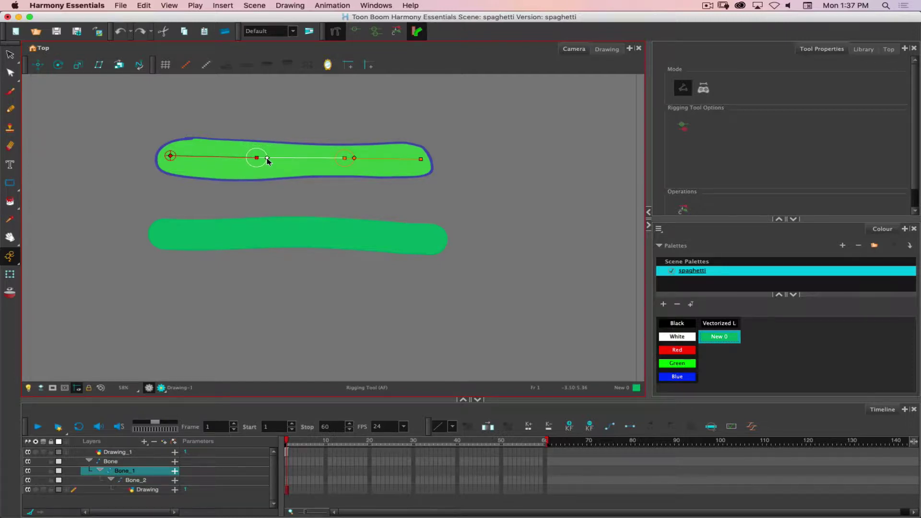
# - Rig the Drawing_1 shape, the lower one without an outline, with a three-bone chain along its length
pyautogui.click(109, 452)
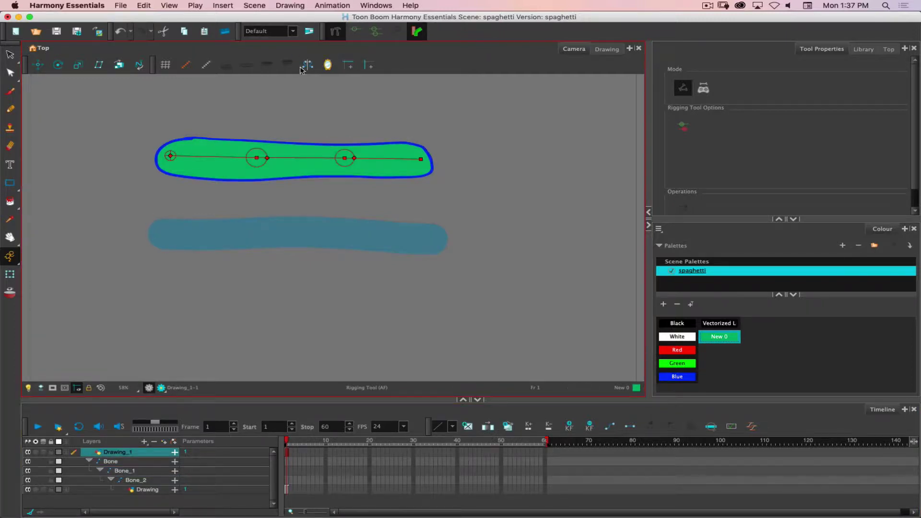
pyautogui.click(162, 236)
pyautogui.click(250, 233)
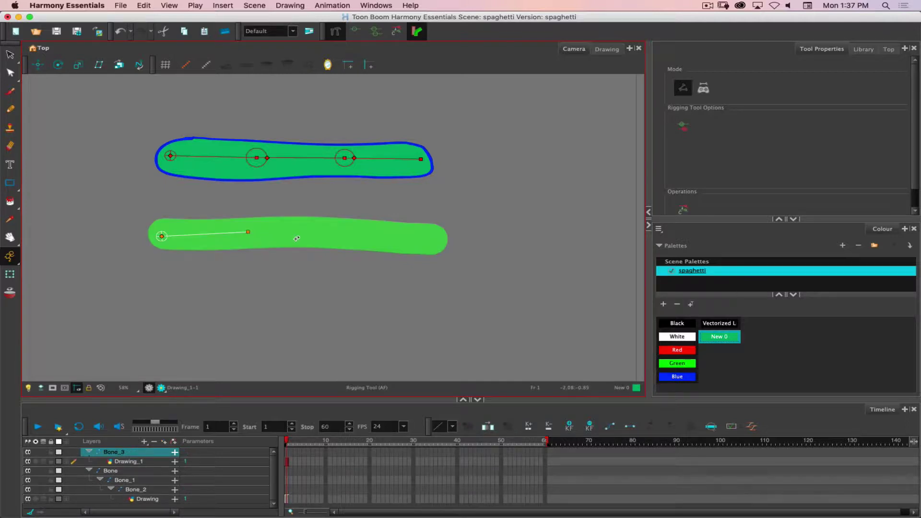
pyautogui.click(336, 235)
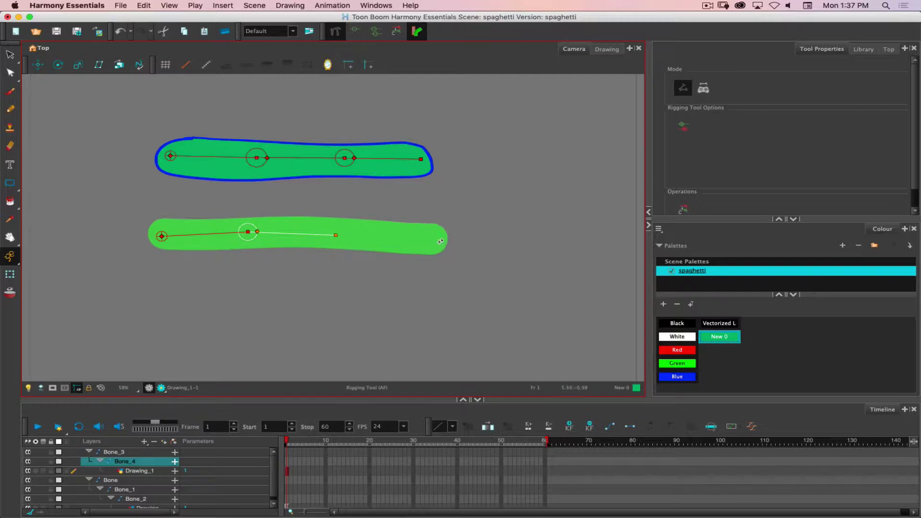
pyautogui.click(438, 240)
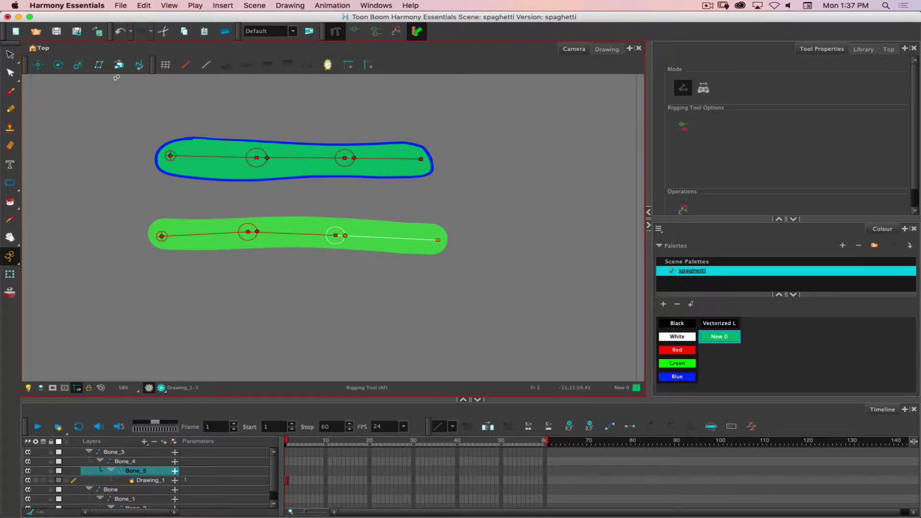
# - With the Transform tool, rotate the outlined shape's end bone slightly upward and test-rotate the lower shape's end bone
pyautogui.click(10, 55)
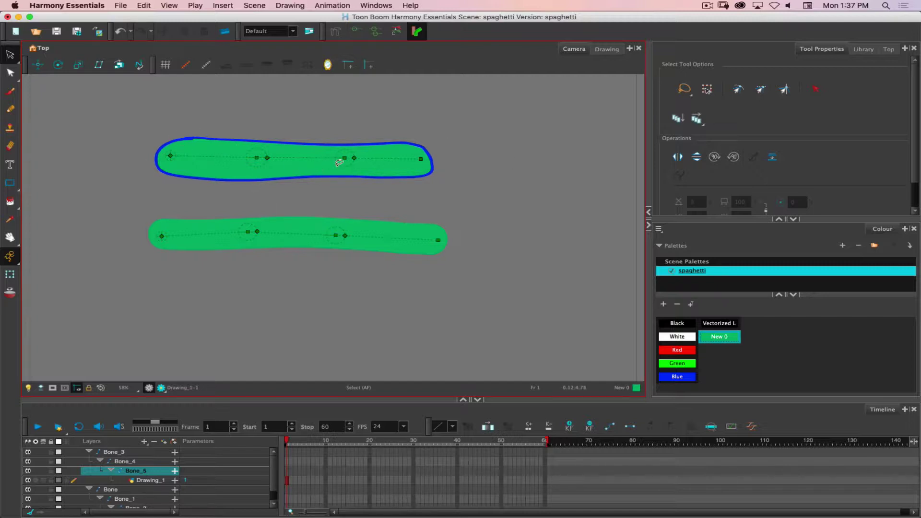
pyautogui.click(10, 275)
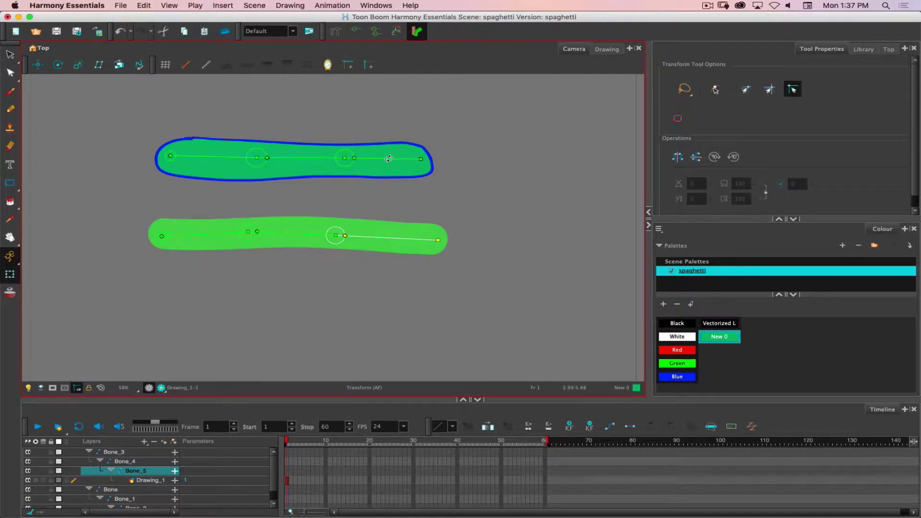
pyautogui.moveTo(385, 158)
pyautogui.mouseDown()
pyautogui.moveTo(387, 140)
pyautogui.moveTo(338, 121)
pyautogui.moveTo(371, 164)
pyautogui.moveTo(358, 179)
pyautogui.moveTo(334, 98)
pyautogui.moveTo(370, 172)
pyautogui.moveTo(376, 146)
pyautogui.moveTo(368, 158)
pyautogui.mouseUp()
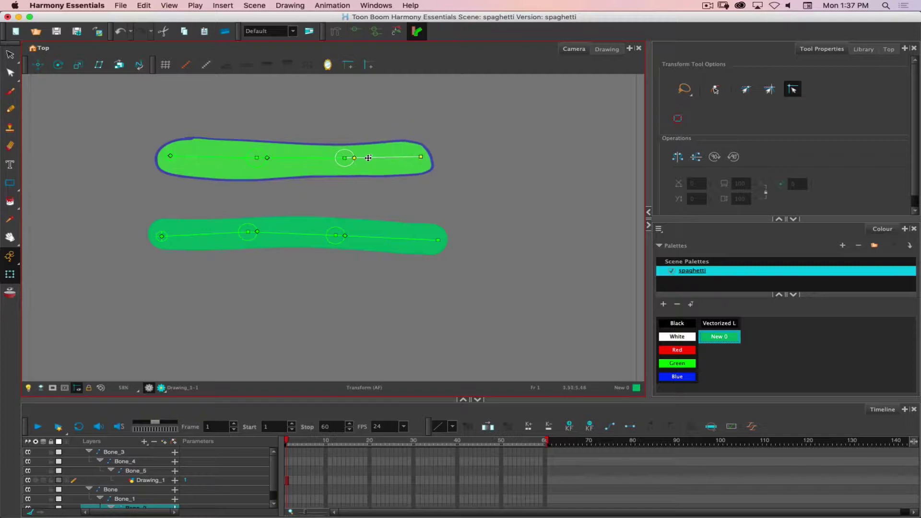
pyautogui.click(360, 237)
pyautogui.moveTo(360, 232)
pyautogui.mouseDown()
pyautogui.moveTo(368, 241)
pyautogui.moveTo(329, 279)
pyautogui.moveTo(297, 257)
pyautogui.moveTo(379, 226)
pyautogui.moveTo(370, 238)
pyautogui.mouseUp()
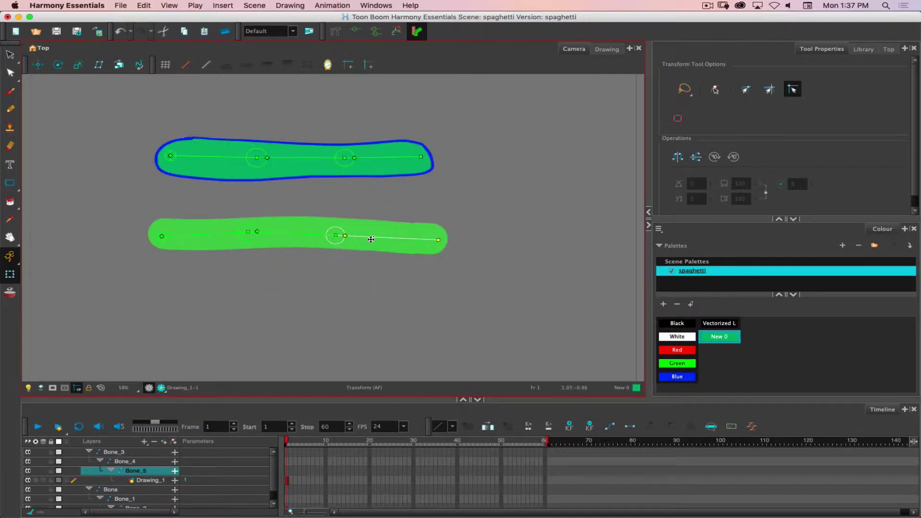
# - Rotate the lower shape's bones to bend it into a wave with its end section pointing diagonally down
pyautogui.moveTo(297, 235); pyautogui.dragTo(283, 251)
pyautogui.moveTo(386, 265)
pyautogui.mouseDown()
pyautogui.moveTo(380, 238)
pyautogui.moveTo(370, 259)
pyautogui.mouseUp()
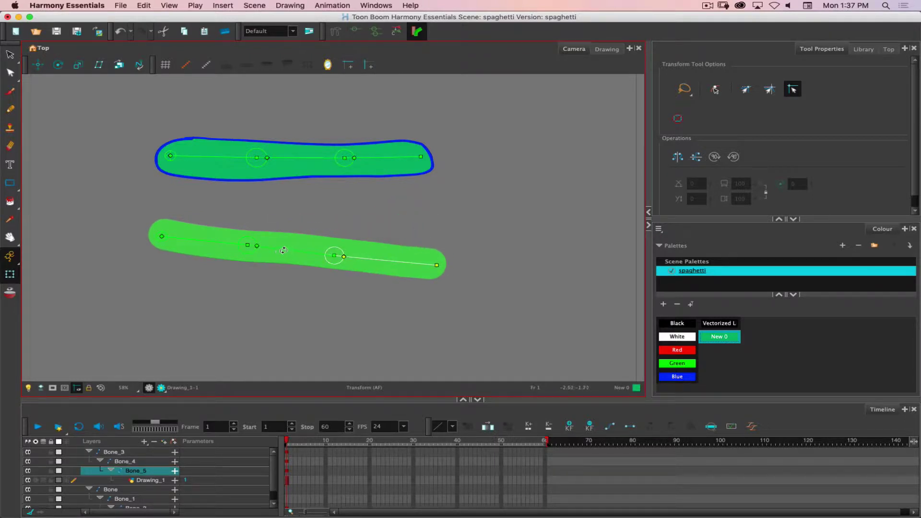
pyautogui.moveTo(284, 250); pyautogui.dragTo(291, 237)
pyautogui.moveTo(392, 216); pyautogui.dragTo(368, 264)
# - Widen the bend regions at both joints of the lower shape and rotate its end bone more steeply downward
pyautogui.moveTo(344, 224); pyautogui.dragTo(365, 221)
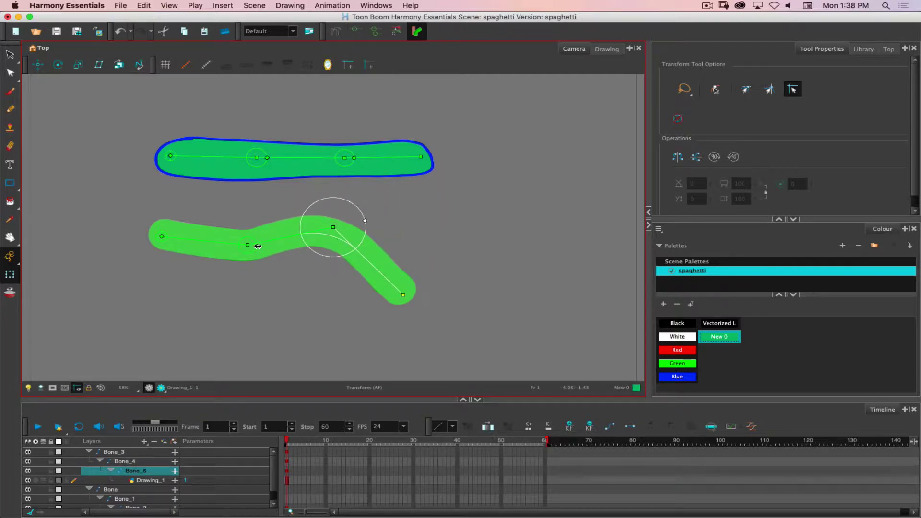
pyautogui.moveTo(258, 246); pyautogui.dragTo(301, 250)
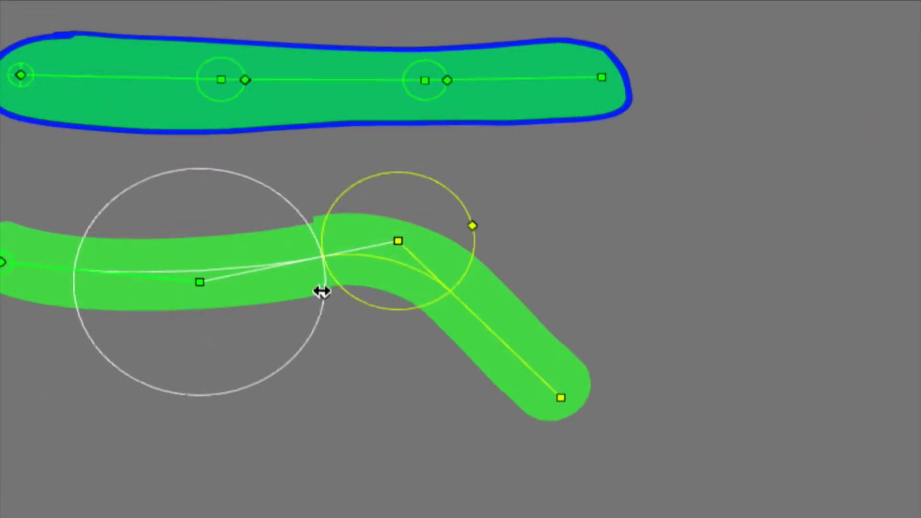
pyautogui.moveTo(321, 291); pyautogui.dragTo(268, 289)
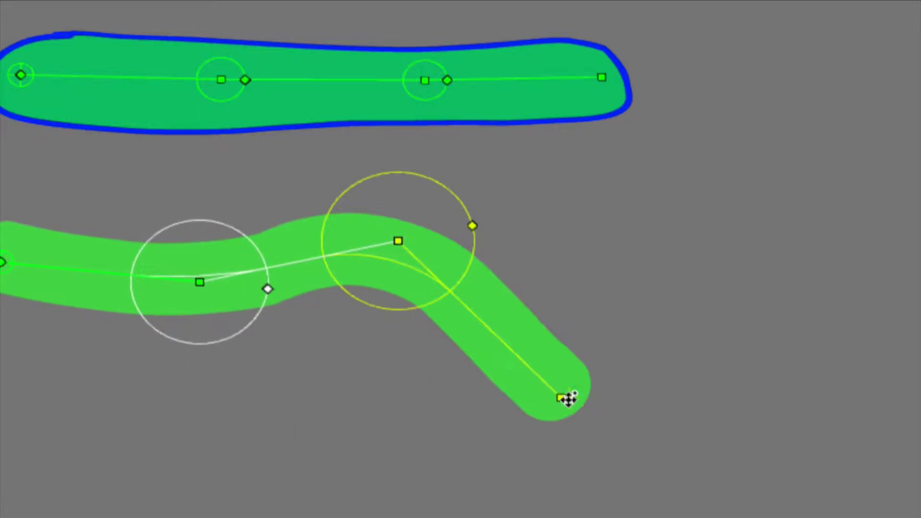
pyautogui.moveTo(559, 396)
pyautogui.mouseDown()
pyautogui.moveTo(580, 267)
pyautogui.moveTo(559, 193)
pyautogui.moveTo(551, 341)
pyautogui.moveTo(411, 391)
pyautogui.moveTo(528, 345)
pyautogui.moveTo(497, 376)
pyautogui.moveTo(504, 384)
pyautogui.mouseUp()
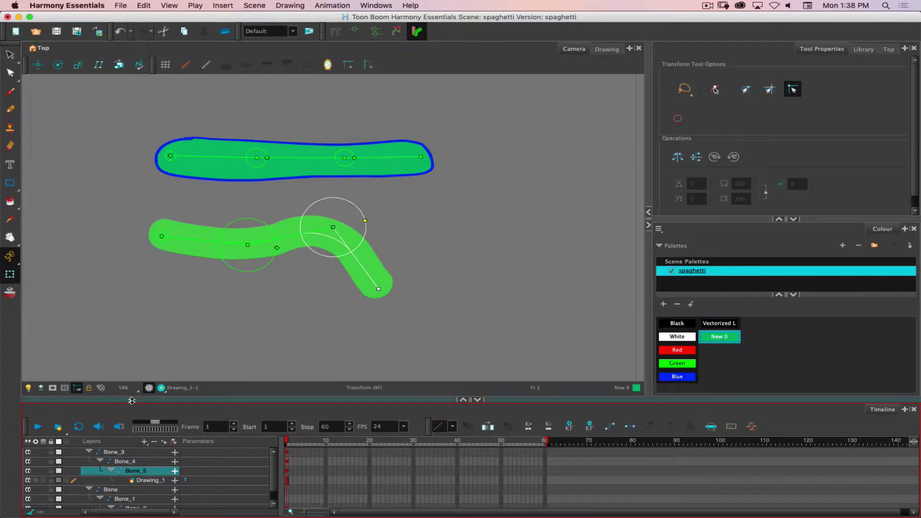
# - Enlarge the timeline area, collapse the Bone and Bone_3 hierarchies, and extend both layers' exposure to frame 60
pyautogui.moveTo(131, 400); pyautogui.dragTo(132, 281)
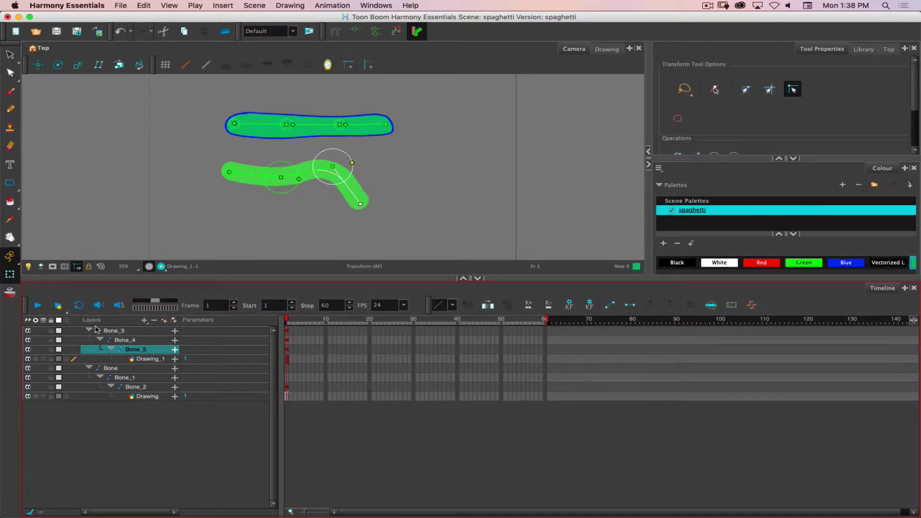
pyautogui.click(141, 360)
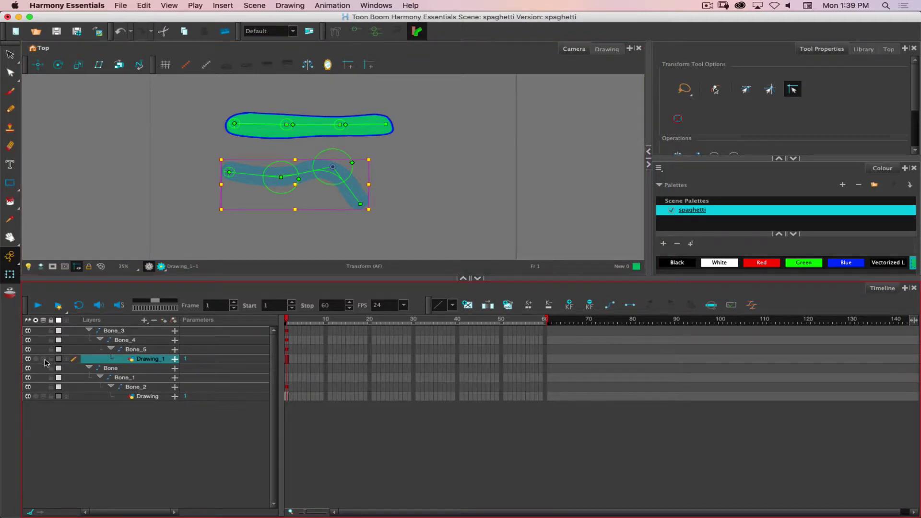
pyautogui.click(90, 367)
pyautogui.click(88, 331)
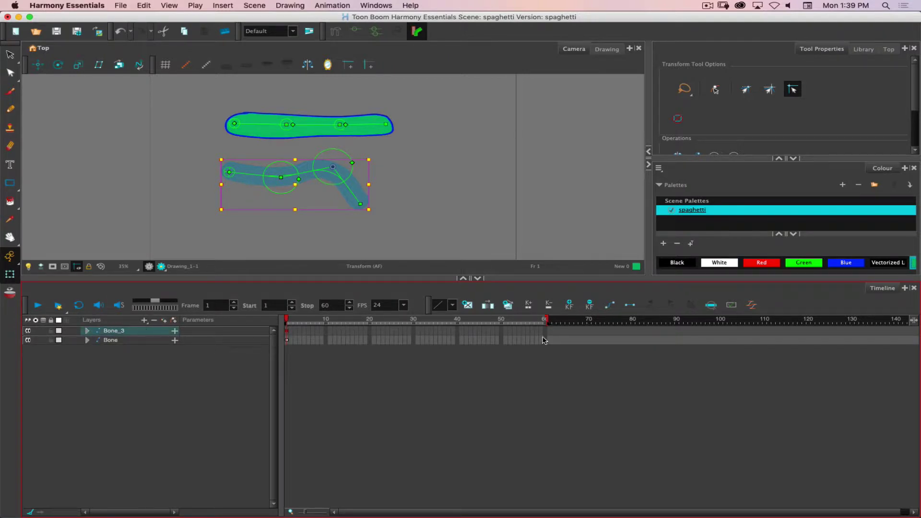
pyautogui.moveTo(544, 331); pyautogui.dragTo(546, 340)
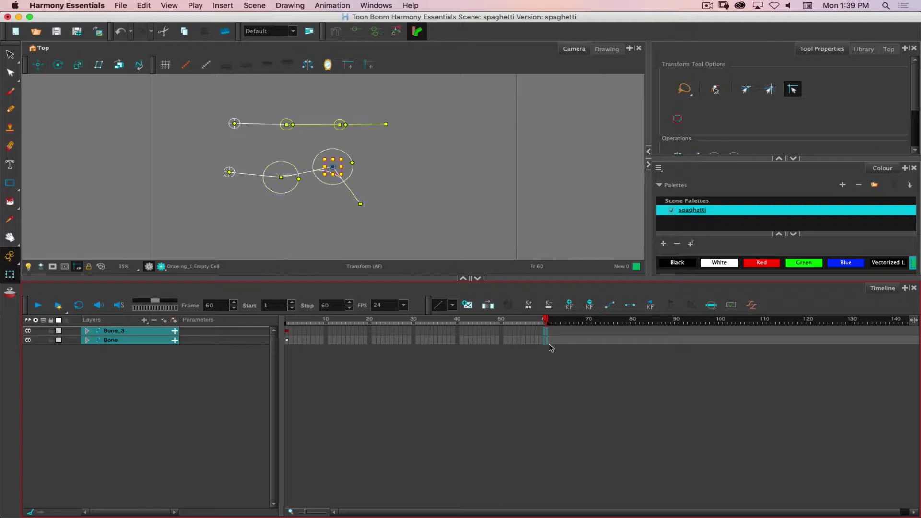
pyautogui.press('F5')
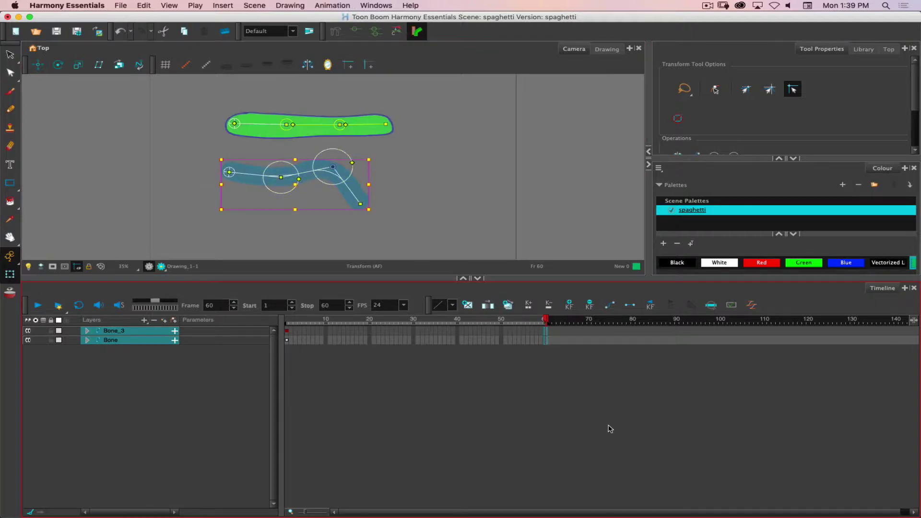
# - At frame 10 of the Bone layer, pose the outlined shape's bones into an upward bend at the first joint
pyautogui.moveTo(287, 330); pyautogui.dragTo(288, 340)
pyautogui.click(143, 340)
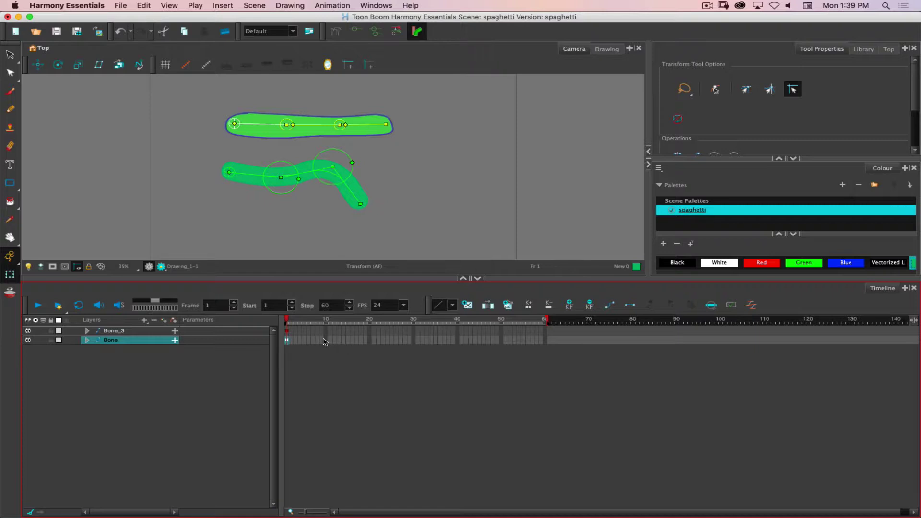
pyautogui.click(325, 340)
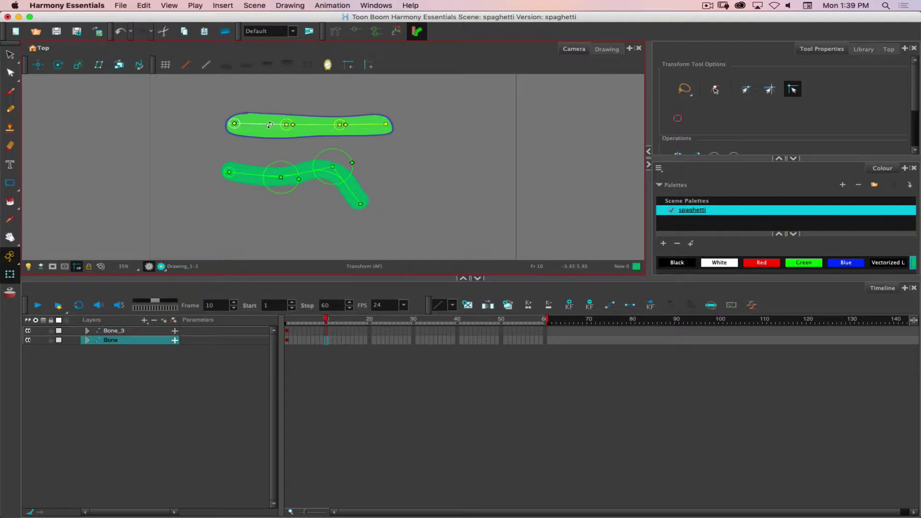
pyautogui.moveTo(270, 125)
pyautogui.mouseDown()
pyautogui.moveTo(261, 107)
pyautogui.moveTo(302, 108)
pyautogui.moveTo(276, 117)
pyautogui.moveTo(268, 109)
pyautogui.moveTo(288, 123)
pyautogui.moveTo(302, 202)
pyautogui.moveTo(293, 173)
pyautogui.moveTo(366, 115)
pyautogui.moveTo(359, 148)
pyautogui.mouseUp()
pyautogui.scroll(3, 283, 123)
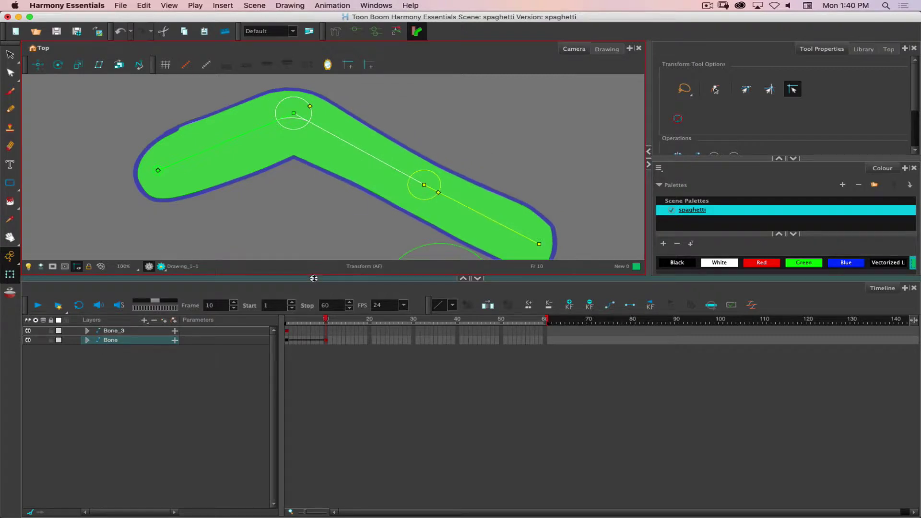
# - Enlarge the camera view, widen the outlined shape's first joint region, and raise its last two bones at frame 10
pyautogui.moveTo(314, 279); pyautogui.dragTo(298, 413)
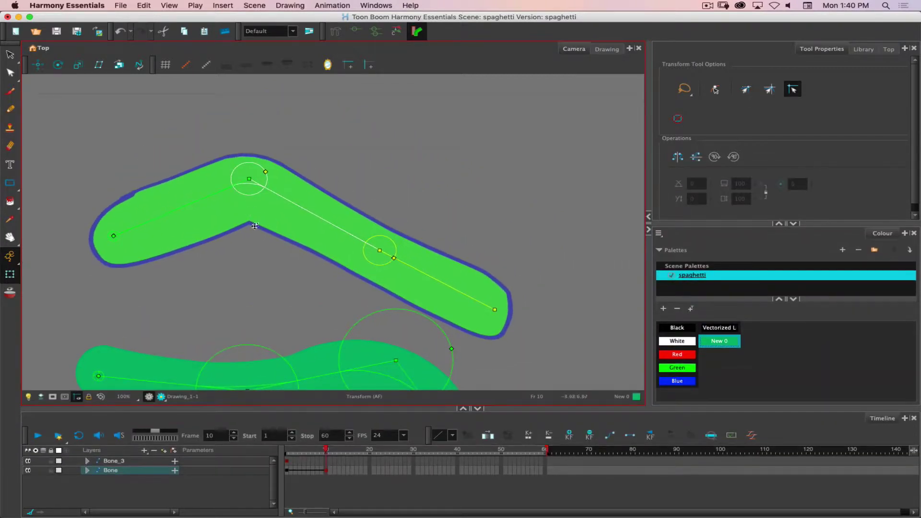
pyautogui.moveTo(264, 174); pyautogui.dragTo(288, 162)
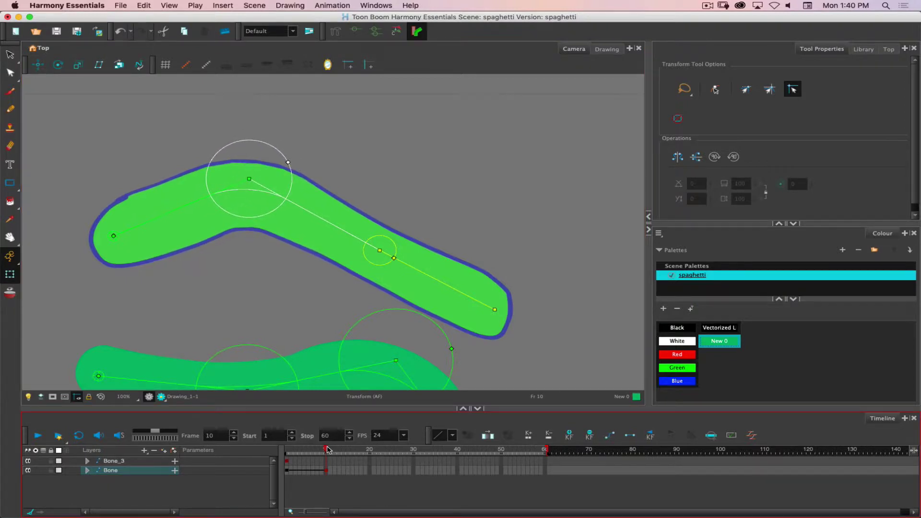
pyautogui.moveTo(327, 449)
pyautogui.mouseDown()
pyautogui.moveTo(290, 449)
pyautogui.moveTo(338, 450)
pyautogui.moveTo(327, 449)
pyautogui.mouseUp()
pyautogui.moveTo(421, 271)
pyautogui.mouseDown()
pyautogui.moveTo(429, 240)
pyautogui.moveTo(433, 248)
pyautogui.moveTo(380, 237)
pyautogui.moveTo(387, 228)
pyautogui.moveTo(434, 229)
pyautogui.mouseUp()
pyautogui.click(325, 453)
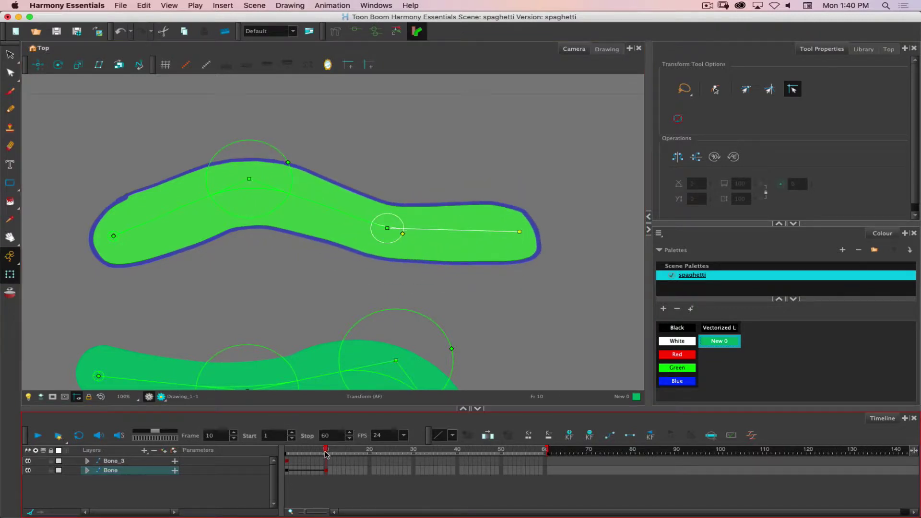
# - At frame 13, lower the outlined shape's second joint, level its end bone, and scrub the timeline to preview the motion
pyautogui.moveTo(326, 454)
pyautogui.mouseDown()
pyautogui.moveTo(287, 451)
pyautogui.moveTo(339, 450)
pyautogui.mouseUp()
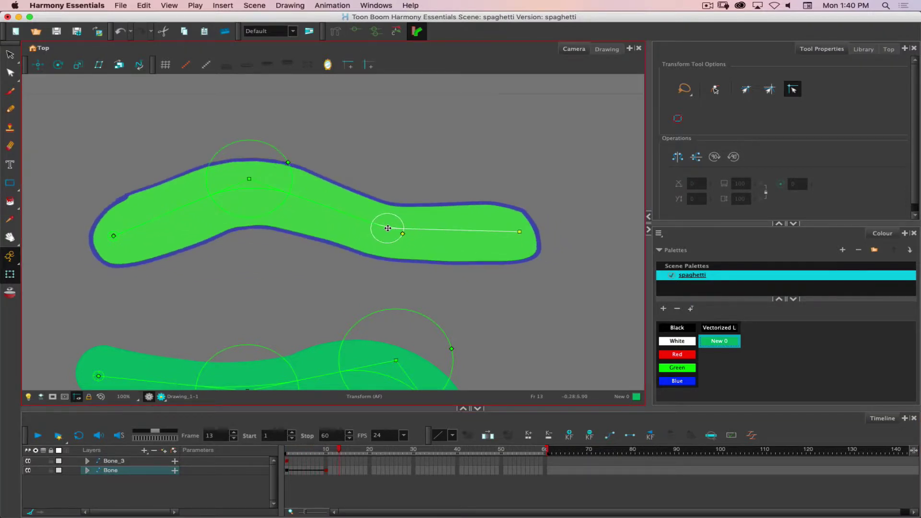
pyautogui.moveTo(388, 229); pyautogui.dragTo(380, 238)
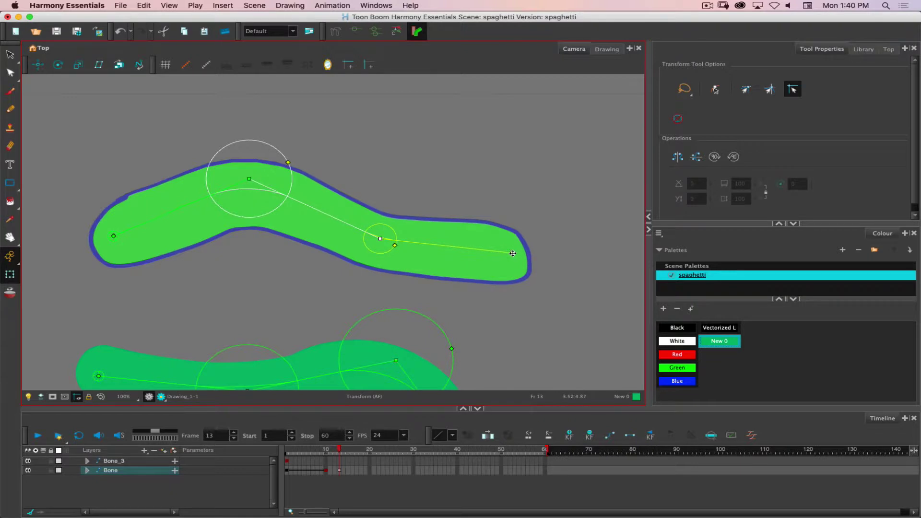
pyautogui.moveTo(513, 254); pyautogui.dragTo(511, 238)
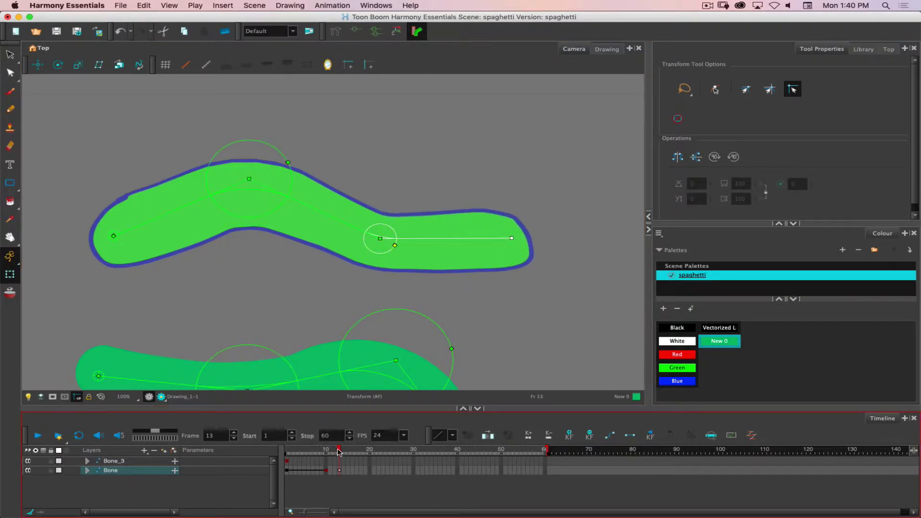
pyautogui.moveTo(339, 450)
pyautogui.mouseDown()
pyautogui.moveTo(277, 449)
pyautogui.moveTo(346, 448)
pyautogui.moveTo(327, 448)
pyautogui.moveTo(339, 450)
pyautogui.mouseUp()
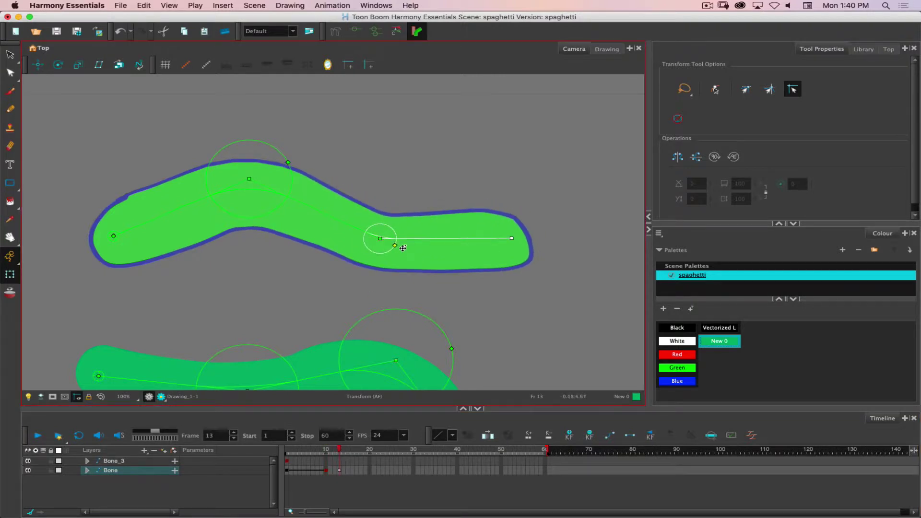
# - At frame 13, shorten the outlined shape's middle bone, shrink its first joint region slightly, and enlarge its second joint region
pyautogui.moveTo(382, 240); pyautogui.dragTo(366, 239)
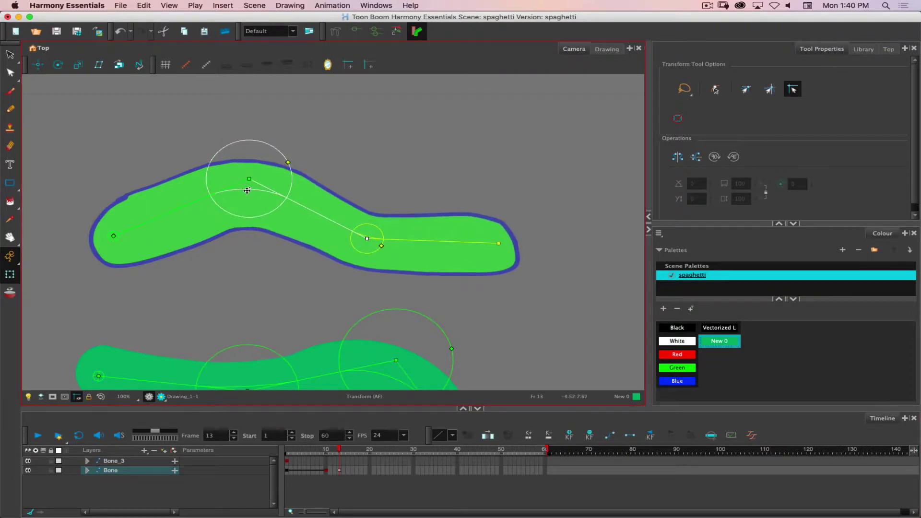
pyautogui.moveTo(287, 162); pyautogui.dragTo(284, 164)
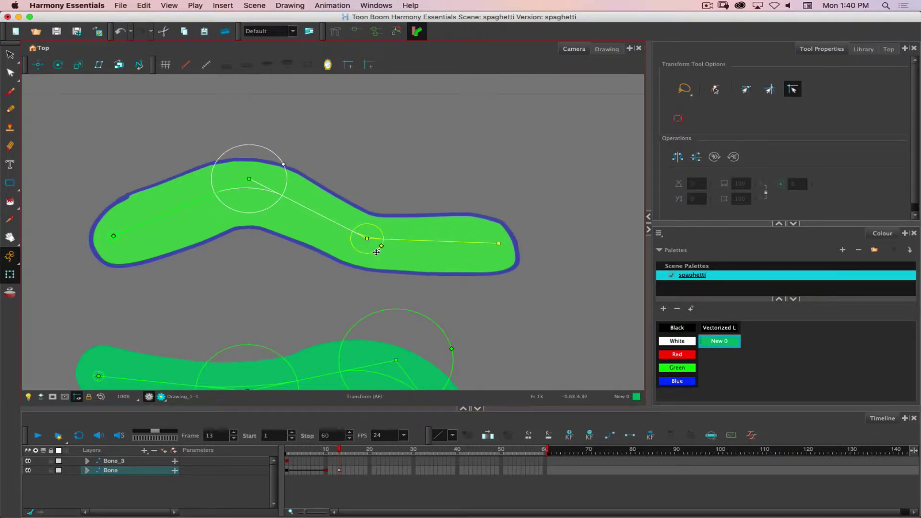
pyautogui.moveTo(382, 246)
pyautogui.mouseDown()
pyautogui.moveTo(397, 251)
pyautogui.moveTo(387, 249)
pyautogui.mouseUp()
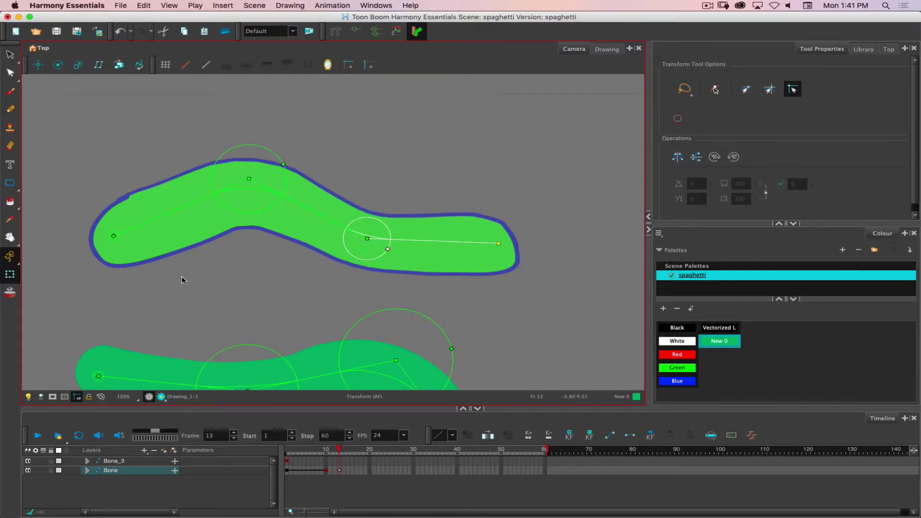
# - Add a keyframe at frame 20 of the Bone layer
pyautogui.click(339, 470)
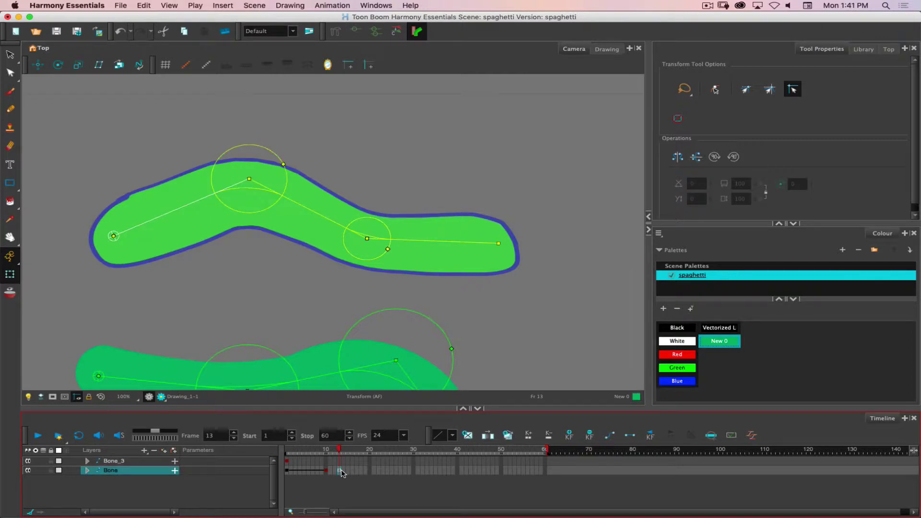
pyautogui.moveTo(340, 450)
pyautogui.mouseDown()
pyautogui.moveTo(283, 450)
pyautogui.moveTo(370, 449)
pyautogui.mouseUp()
pyautogui.press('F6')
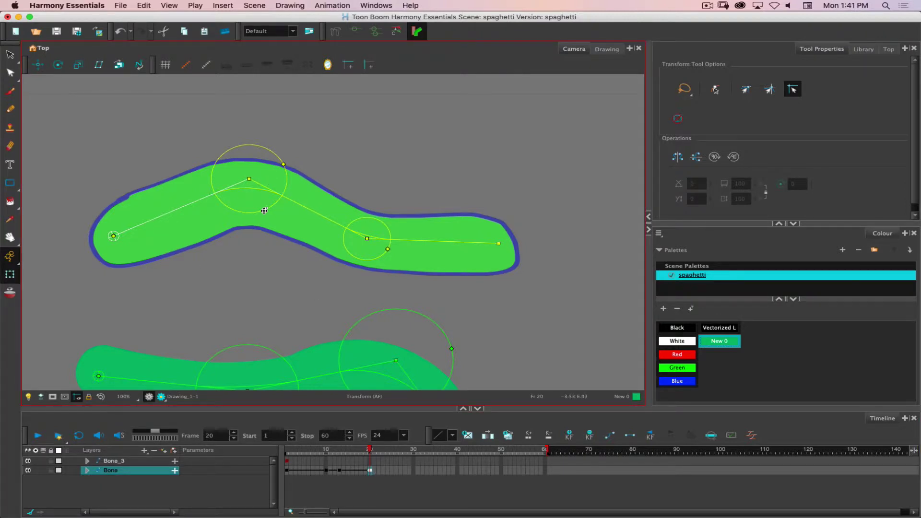
pyautogui.click(354, 471)
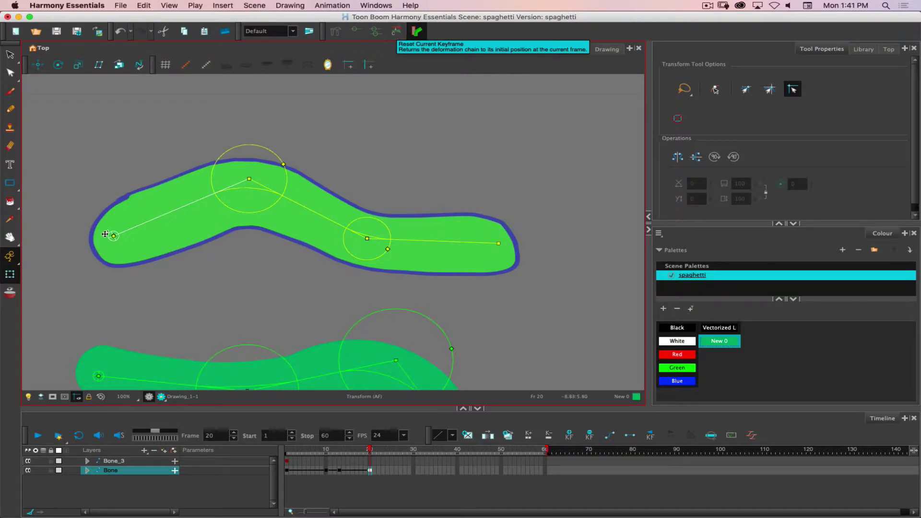
# - Reset the outlined shape's middle, end and root bones to their initial positions at frame 20 and scrub the timeline around it
pyautogui.click(119, 168)
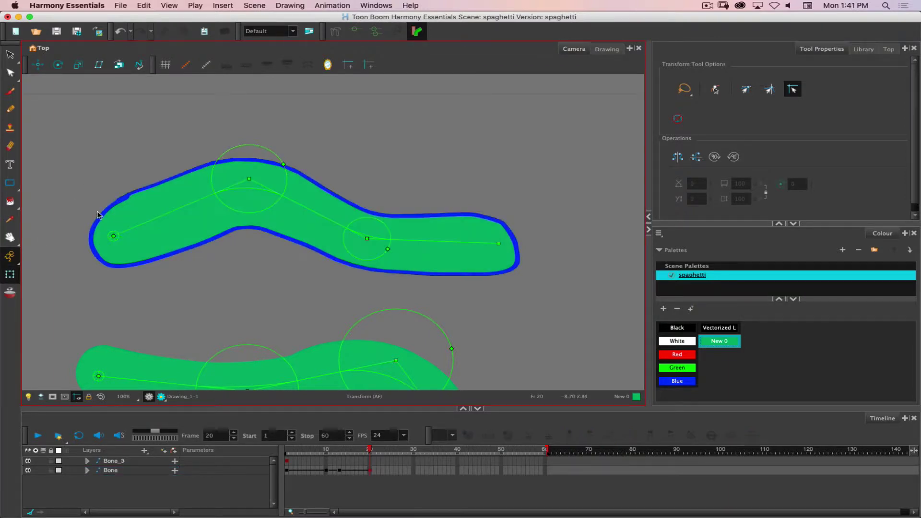
pyautogui.click(112, 236)
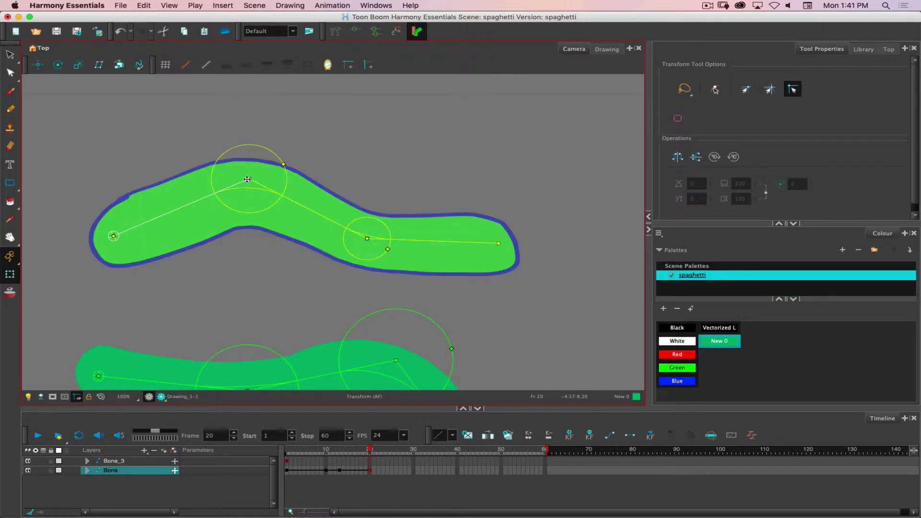
pyautogui.click(303, 207)
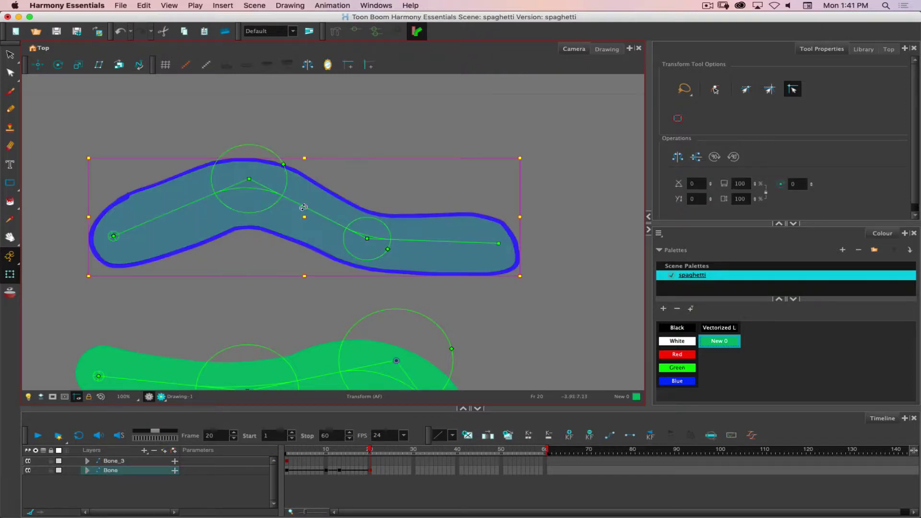
pyautogui.click(305, 207)
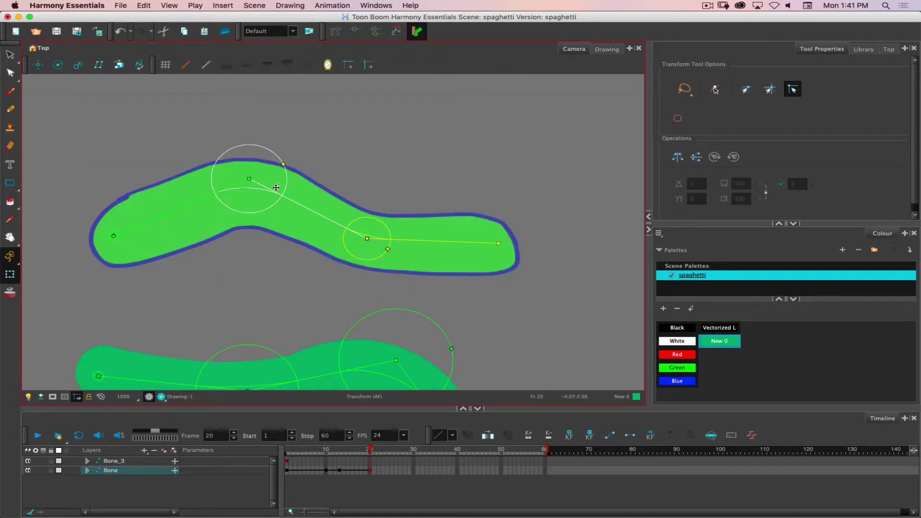
pyautogui.click(431, 241)
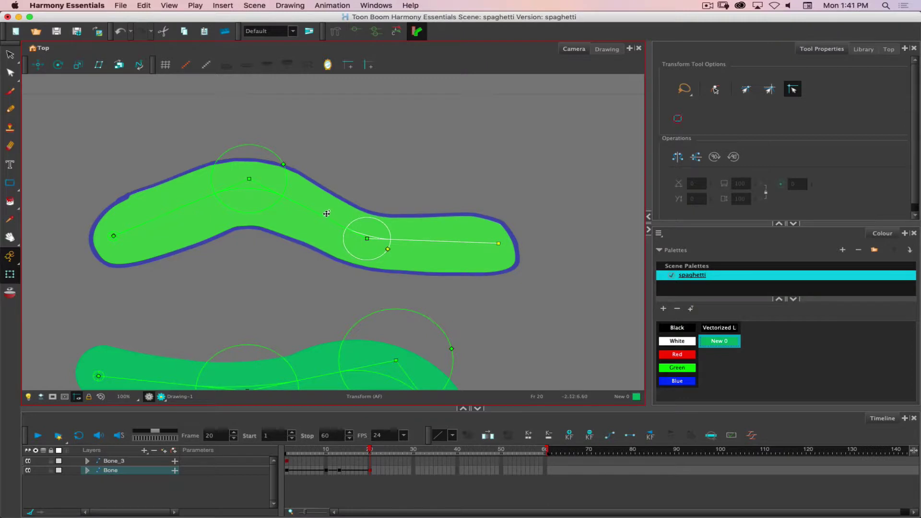
pyautogui.click(324, 215)
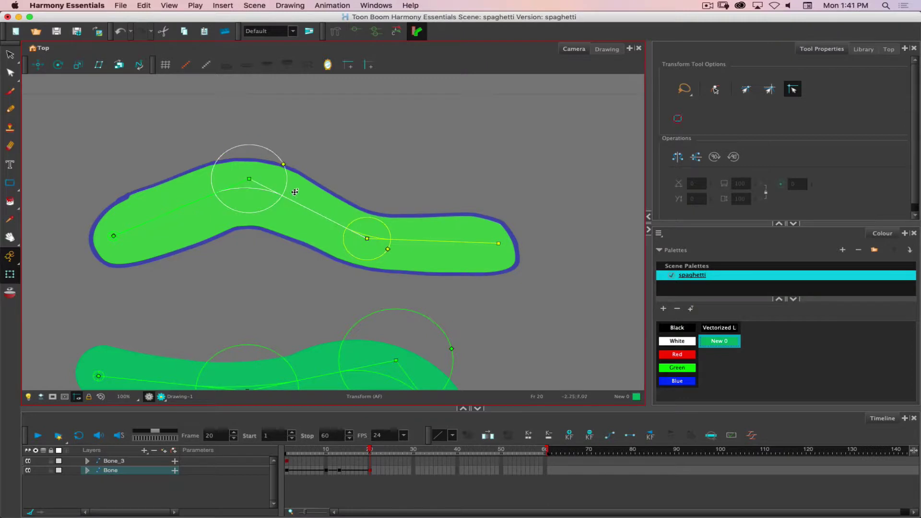
pyautogui.click(396, 33)
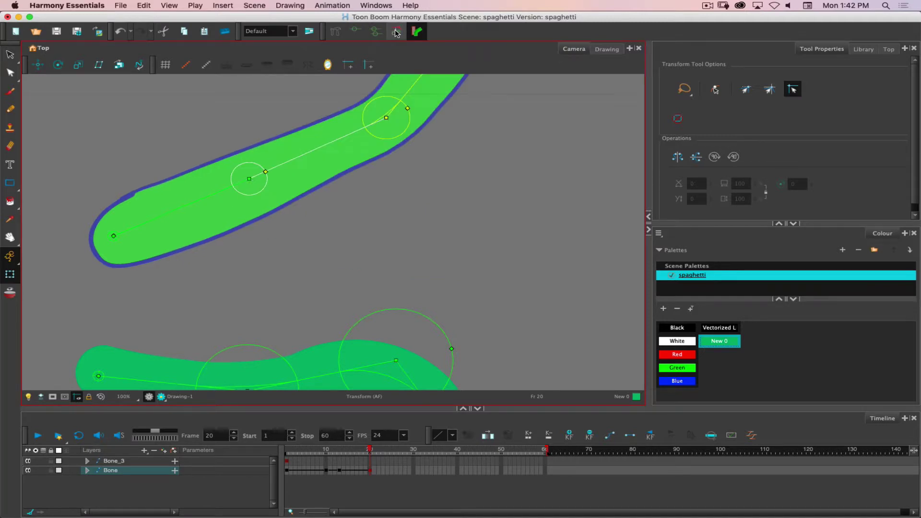
pyautogui.click(406, 92)
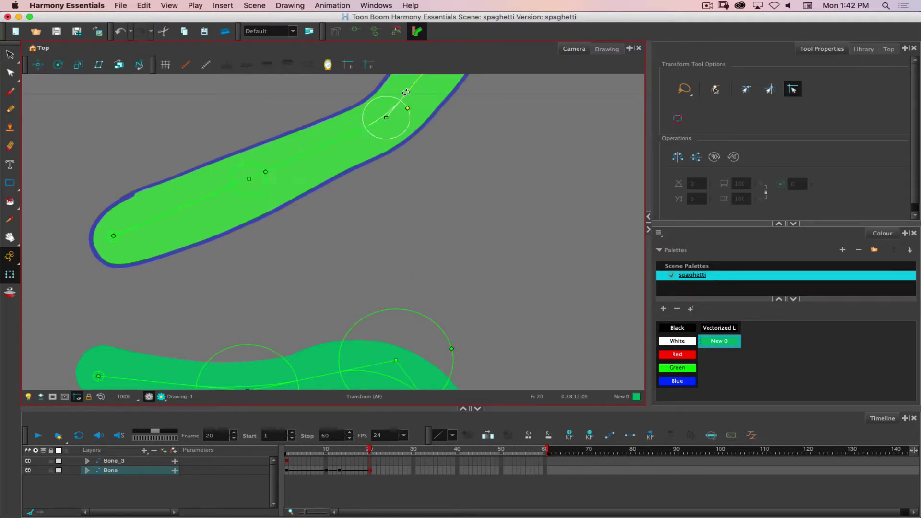
pyautogui.click(396, 33)
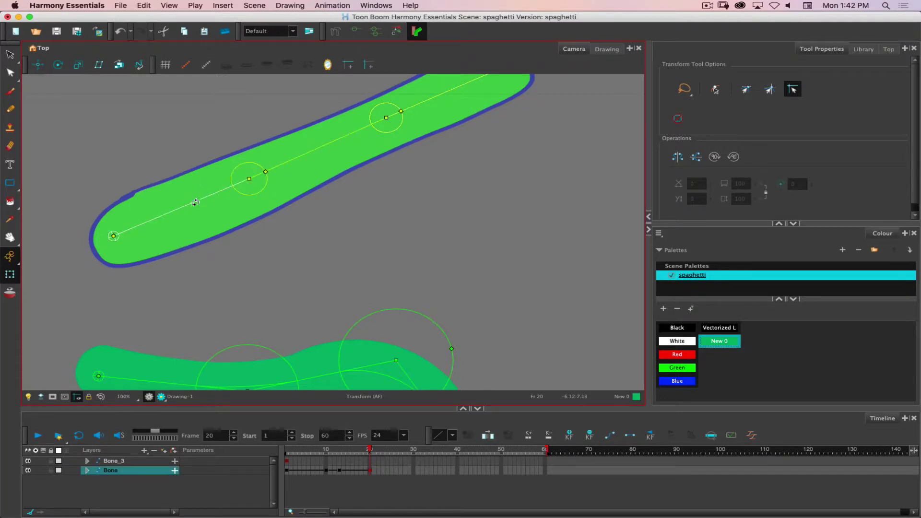
pyautogui.click(397, 31)
pyautogui.click(369, 451)
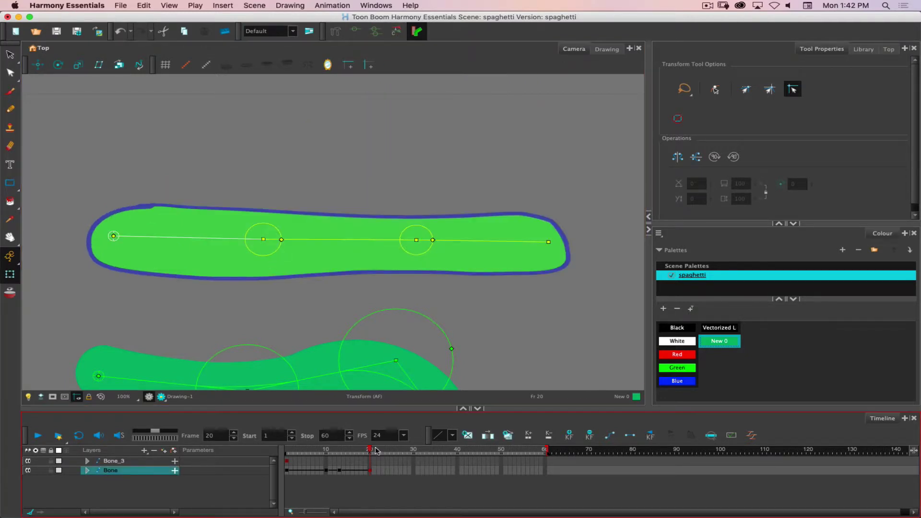
pyautogui.moveTo(369, 451)
pyautogui.mouseDown()
pyautogui.moveTo(329, 449)
pyautogui.moveTo(371, 450)
pyautogui.mouseUp()
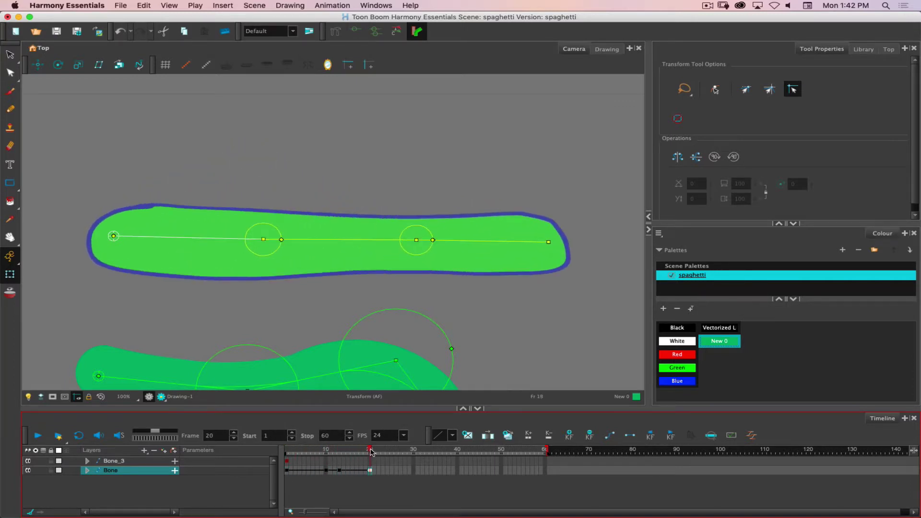
# - Shift the outlined shape's whole bone chain to the left by its root at frame 20 and preview the motion
pyautogui.click(381, 241)
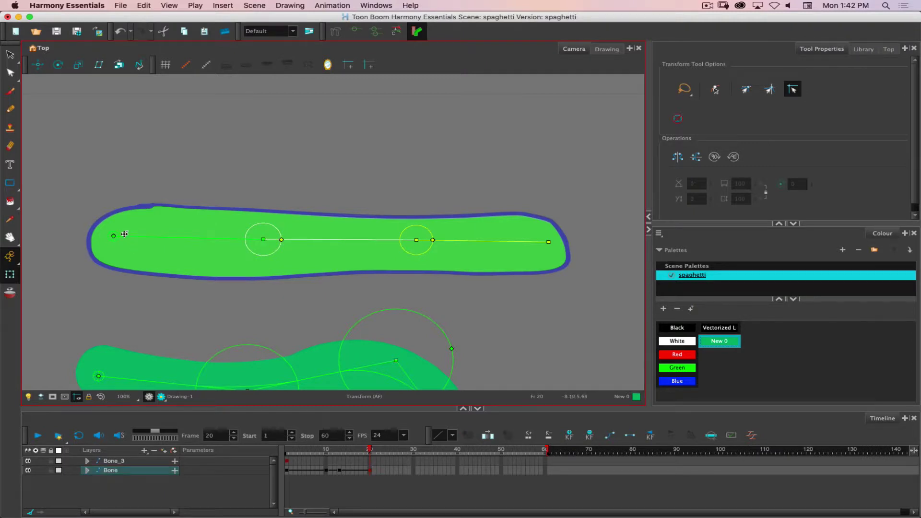
pyautogui.click(115, 236)
pyautogui.moveTo(116, 236); pyautogui.dragTo(33, 234)
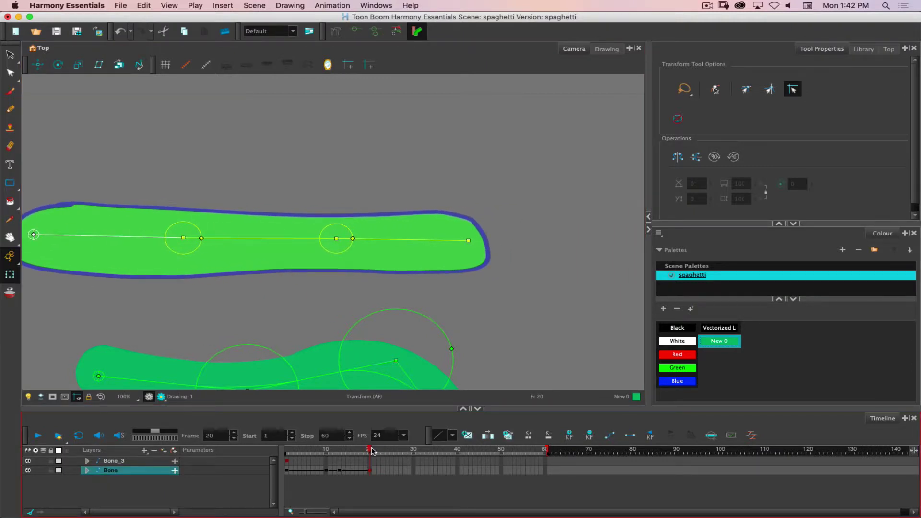
pyautogui.moveTo(372, 451)
pyautogui.mouseDown()
pyautogui.moveTo(274, 454)
pyautogui.moveTo(371, 458)
pyautogui.moveTo(264, 461)
pyautogui.moveTo(371, 463)
pyautogui.moveTo(305, 461)
pyautogui.moveTo(330, 455)
pyautogui.moveTo(310, 455)
pyautogui.moveTo(325, 454)
pyautogui.moveTo(316, 452)
pyautogui.moveTo(304, 455)
pyautogui.moveTo(372, 457)
pyautogui.moveTo(296, 452)
pyautogui.moveTo(374, 453)
pyautogui.moveTo(281, 446)
pyautogui.moveTo(367, 445)
pyautogui.mouseUp()
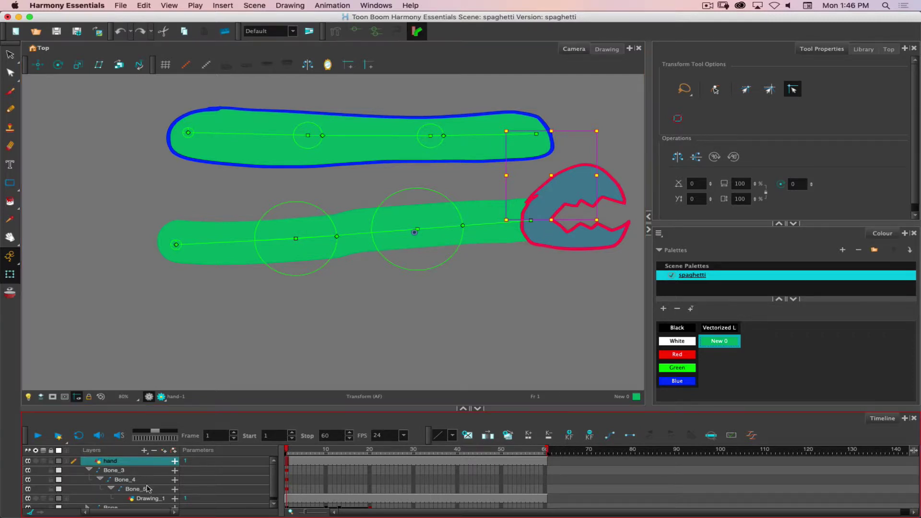
# - With the Rotate tool, place the hand layer's pivot where the claw meets the end of the lower shape
pyautogui.click(111, 463)
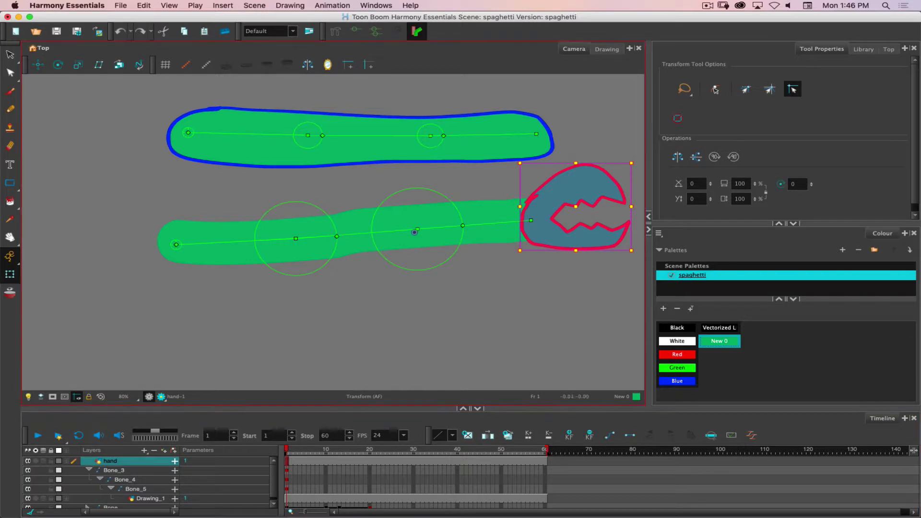
pyautogui.click(58, 66)
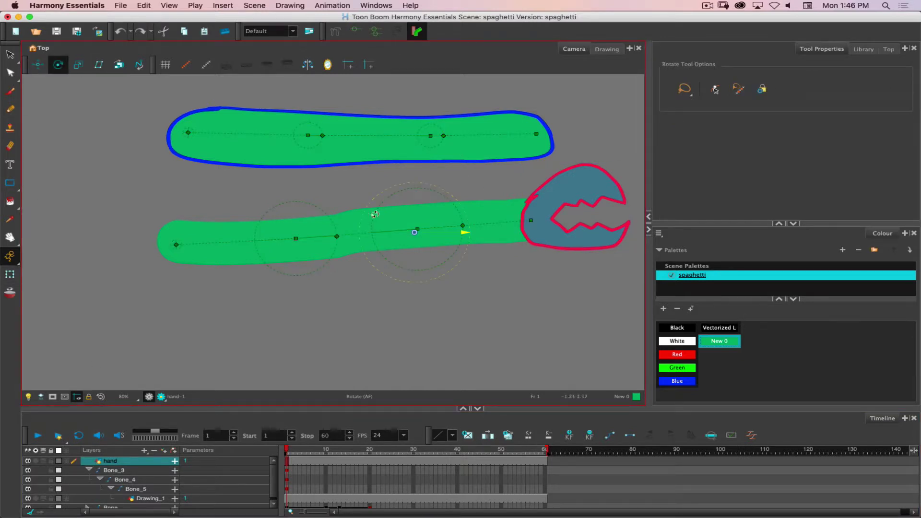
pyautogui.moveTo(413, 232); pyautogui.dragTo(524, 221)
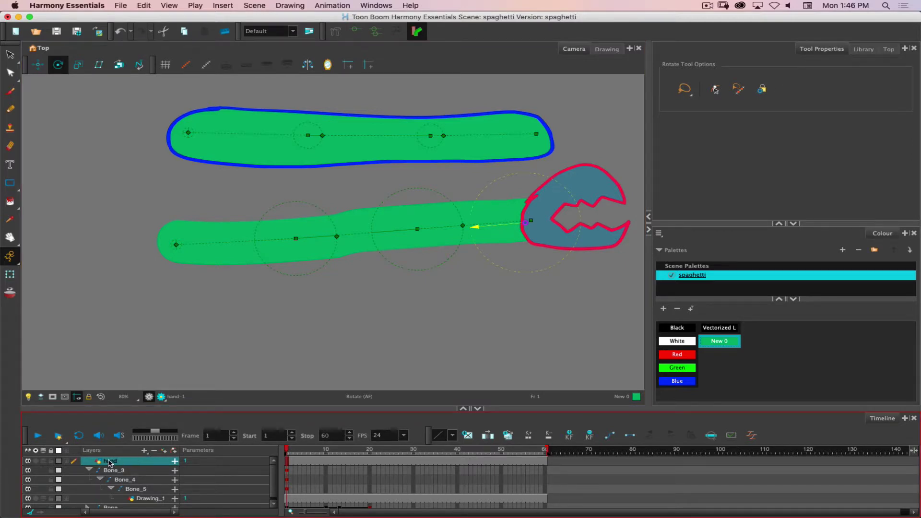
# - Add a Kinematic Output above the hand layer and enlarge the timeline area to show the full layer hierarchy
pyautogui.click(144, 452)
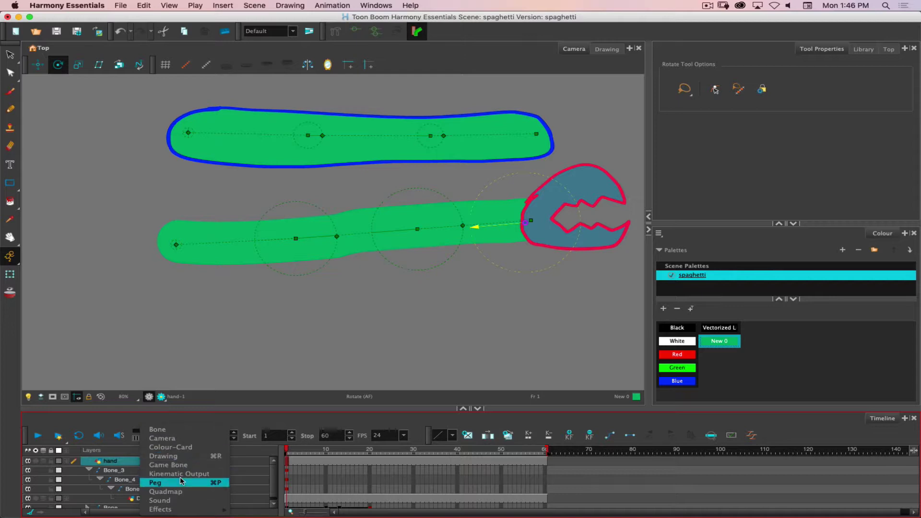
pyautogui.click(212, 475)
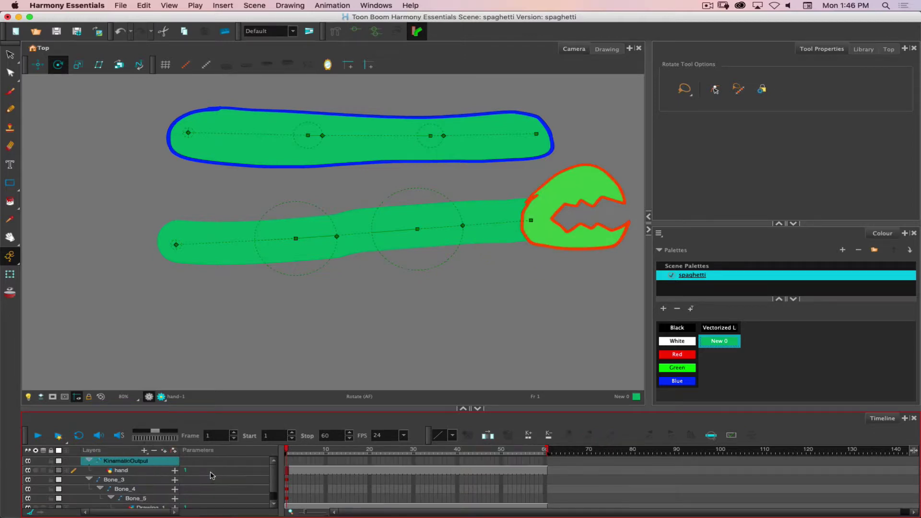
pyautogui.click(87, 460)
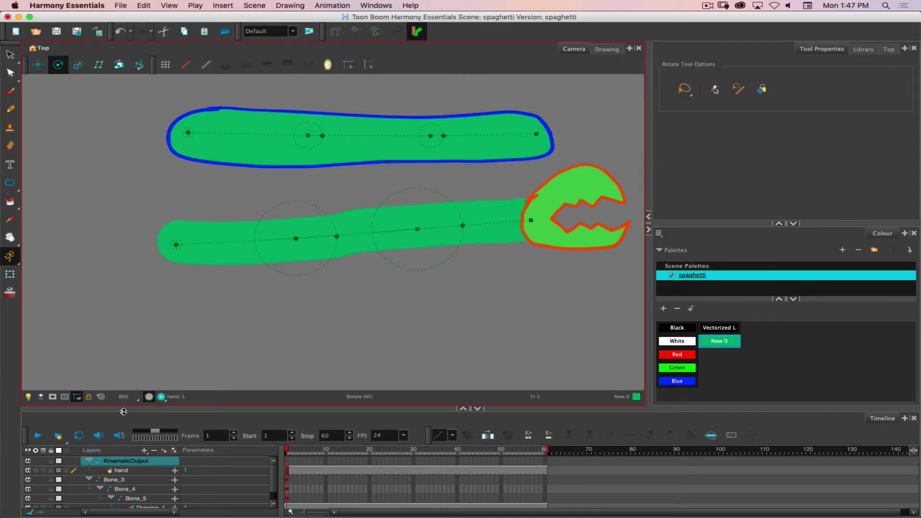
pyautogui.moveTo(121, 408); pyautogui.dragTo(107, 252)
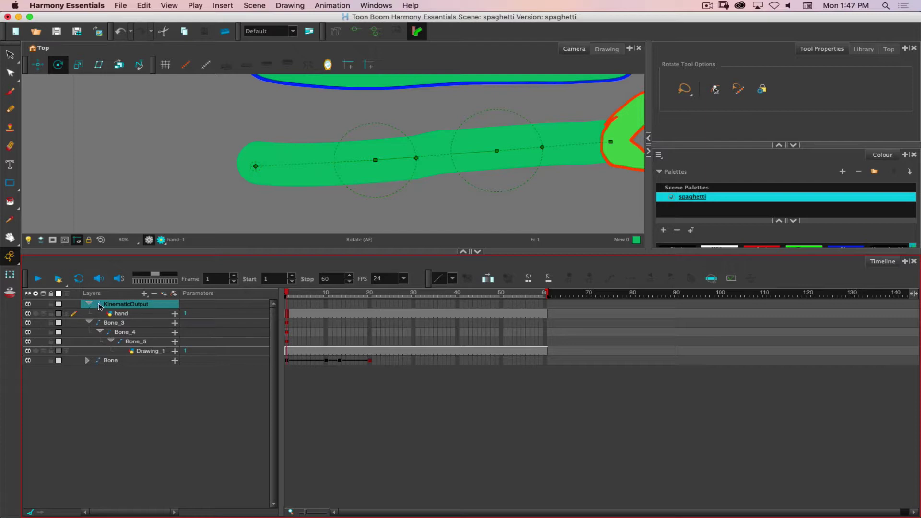
# - Try parenting the KinematicOutput layer with its hand to Bone_5, and take it back out of the bone chain
pyautogui.moveTo(101, 304)
pyautogui.mouseDown()
pyautogui.moveTo(136, 360)
pyautogui.moveTo(139, 329)
pyautogui.mouseUp()
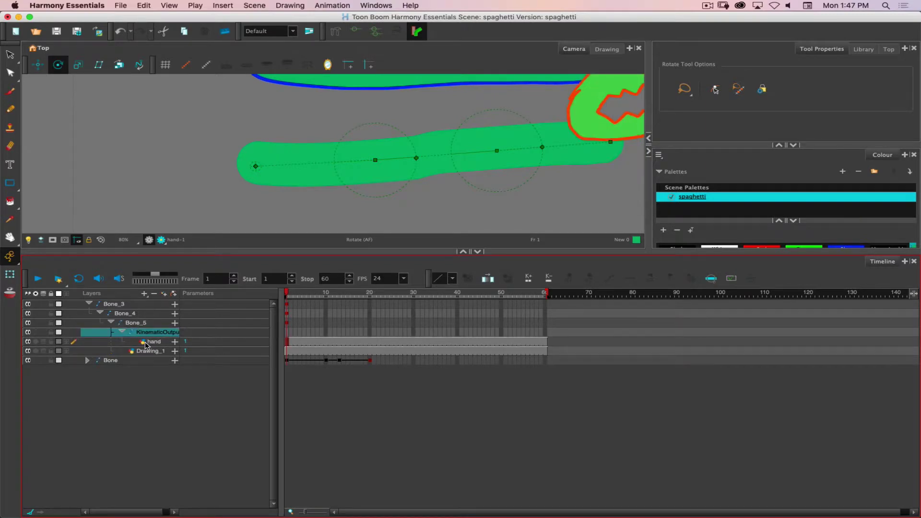
pyautogui.click(145, 342)
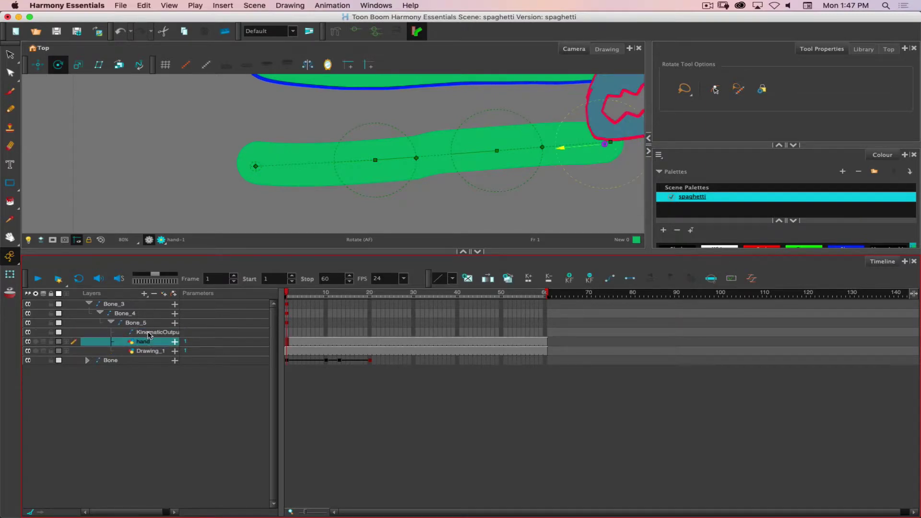
pyautogui.moveTo(141, 342); pyautogui.dragTo(143, 339)
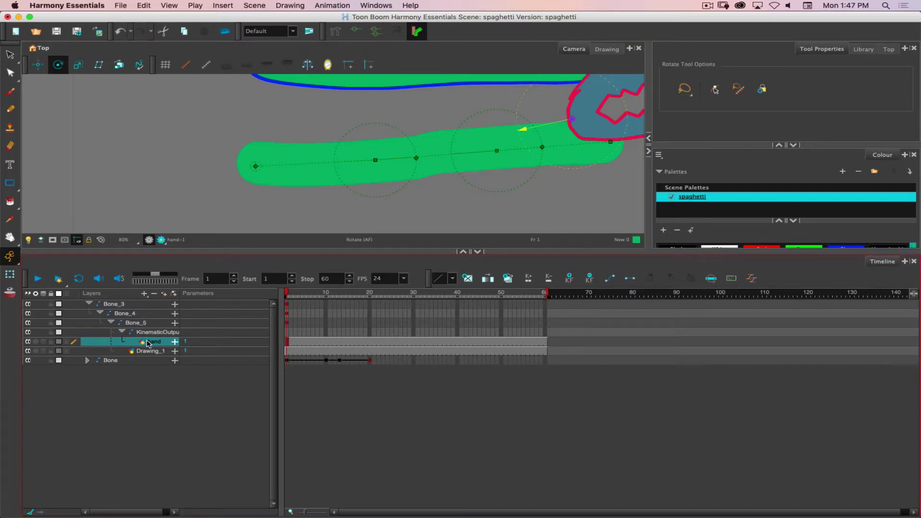
pyautogui.moveTo(146, 331); pyautogui.dragTo(147, 357)
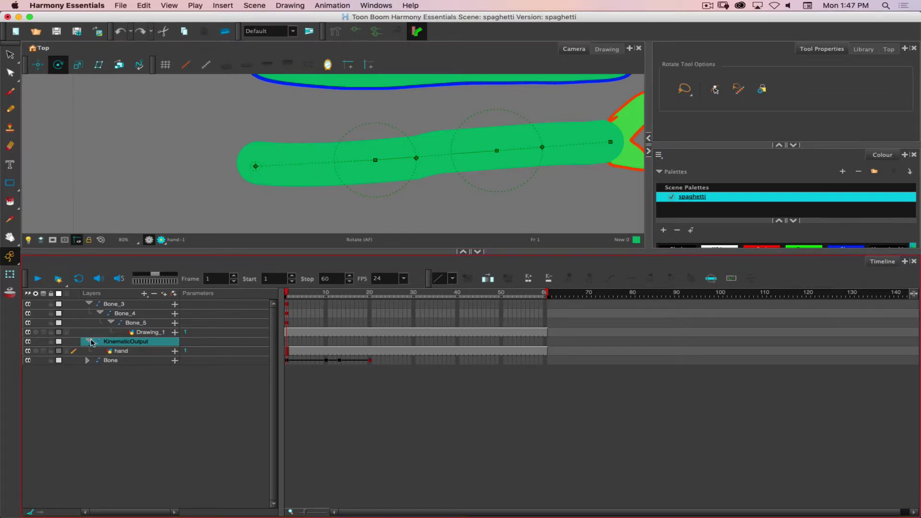
# - Parent the KinematicOutput layer with its hand to Drawing_1 and swing the lower shape's end bone downward with the Transform tool
pyautogui.moveTo(140, 343); pyautogui.dragTo(142, 335)
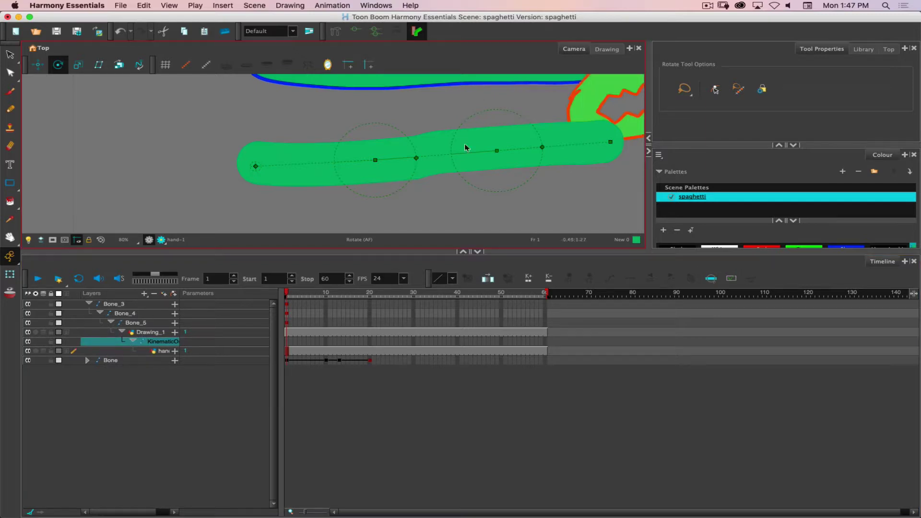
pyautogui.click(571, 147)
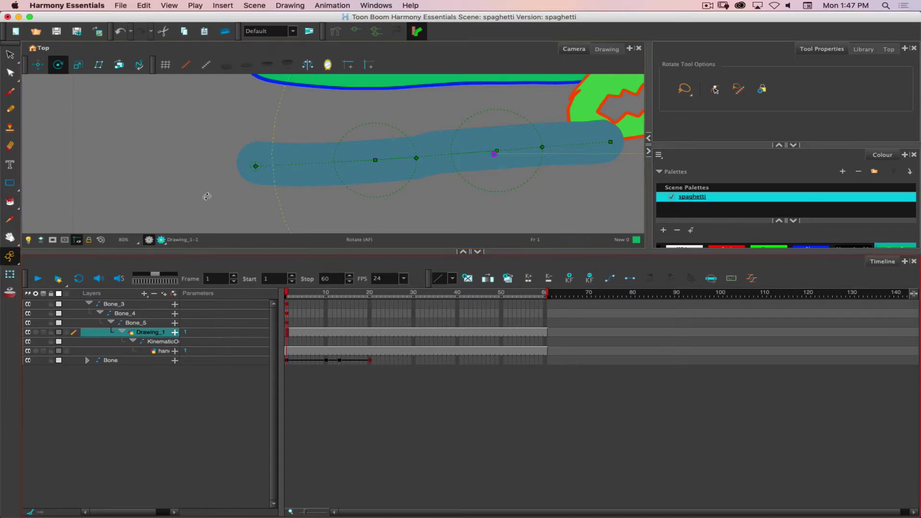
pyautogui.click(14, 273)
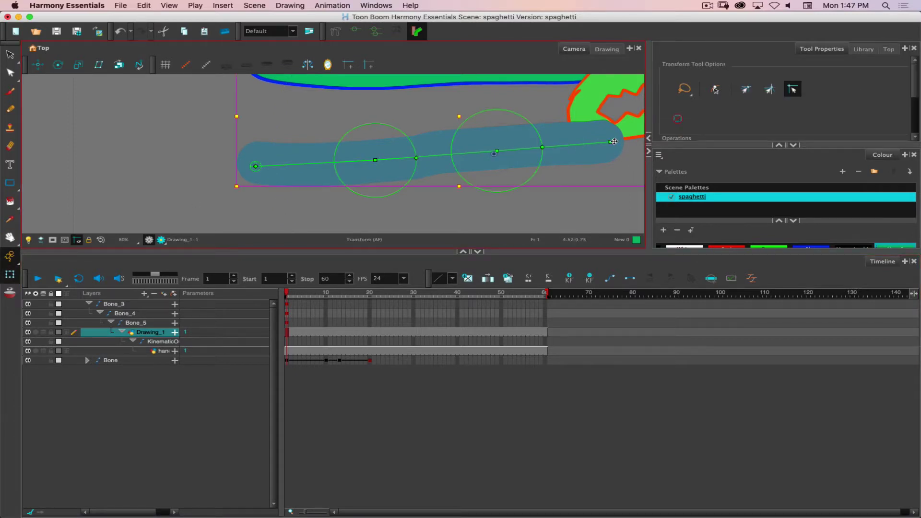
pyautogui.moveTo(607, 141)
pyautogui.mouseDown()
pyautogui.moveTo(596, 160)
pyautogui.moveTo(641, 145)
pyautogui.moveTo(548, 150)
pyautogui.moveTo(600, 177)
pyautogui.moveTo(564, 177)
pyautogui.moveTo(612, 181)
pyautogui.moveTo(570, 176)
pyautogui.mouseUp()
pyautogui.click(158, 342)
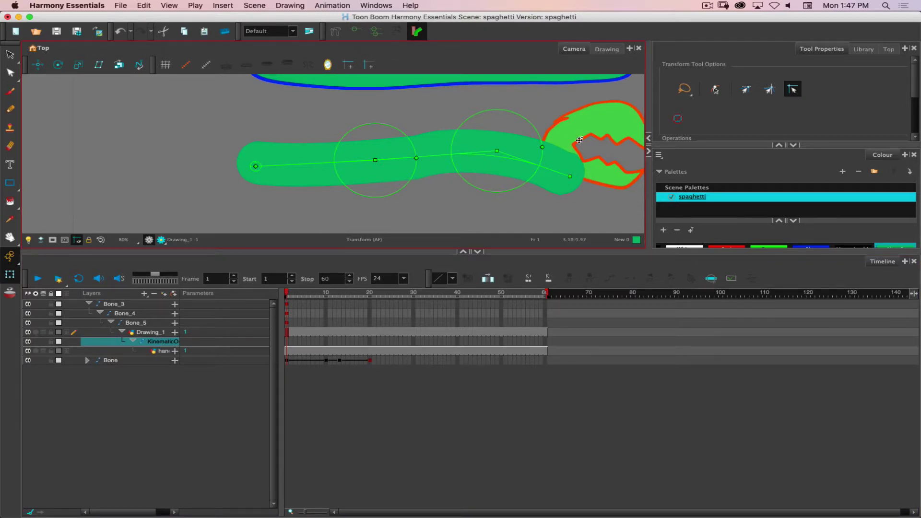
# - Shrink the timeline area and move the hand layer with the Translate tool so the claw joins the lower shape's end
pyautogui.click(58, 65)
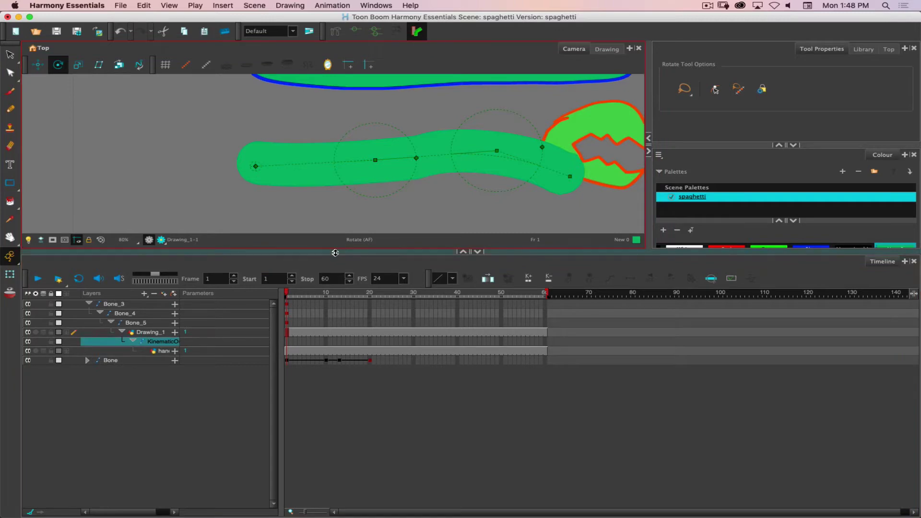
pyautogui.moveTo(337, 252); pyautogui.dragTo(361, 371)
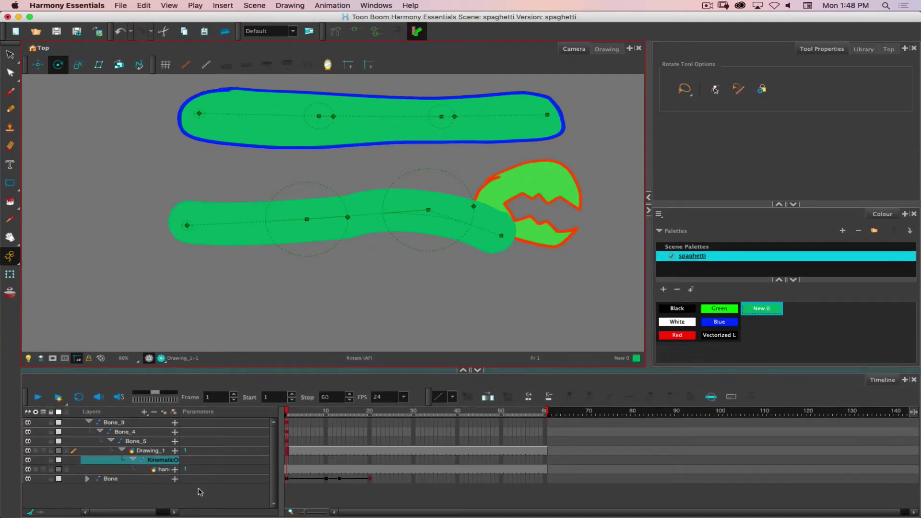
pyautogui.click(161, 471)
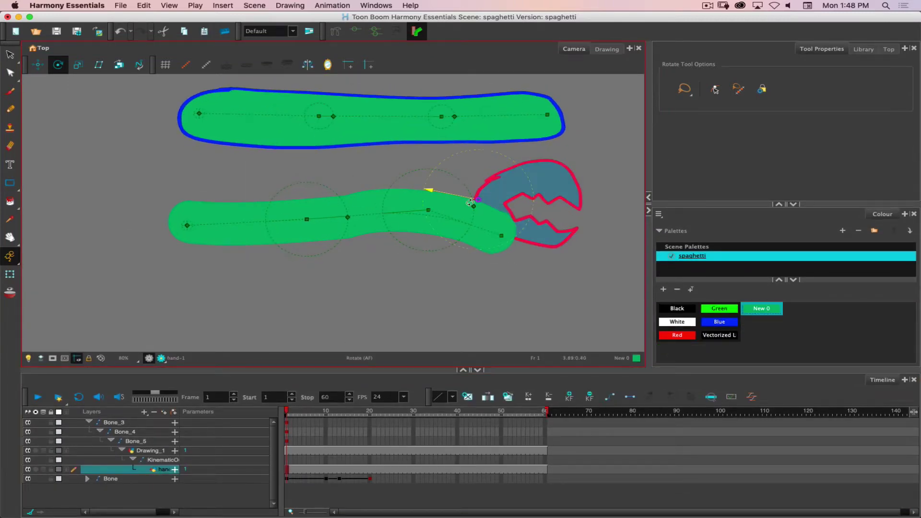
pyautogui.click(38, 64)
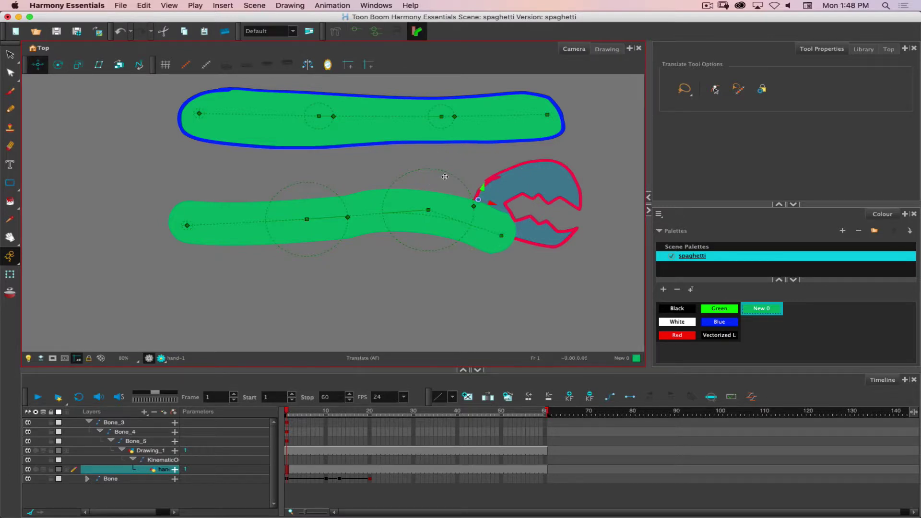
pyautogui.moveTo(493, 192); pyautogui.dragTo(515, 228)
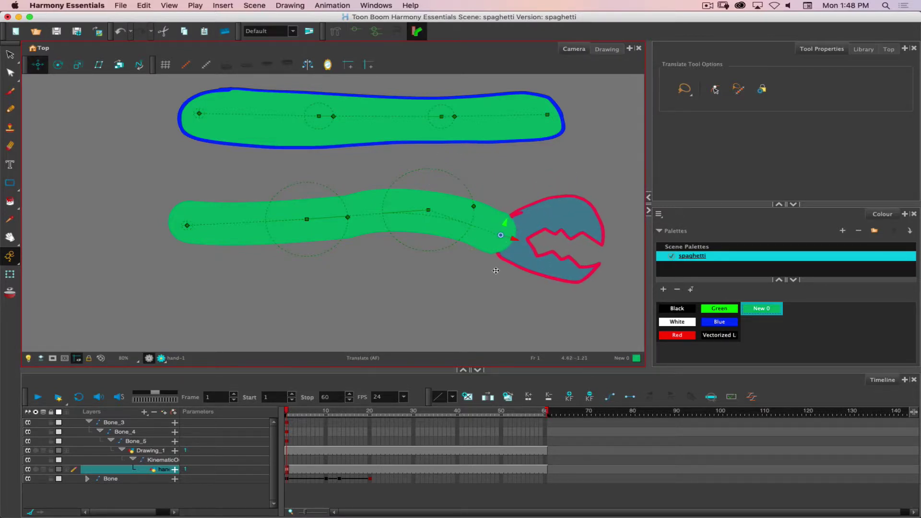
pyautogui.click(58, 65)
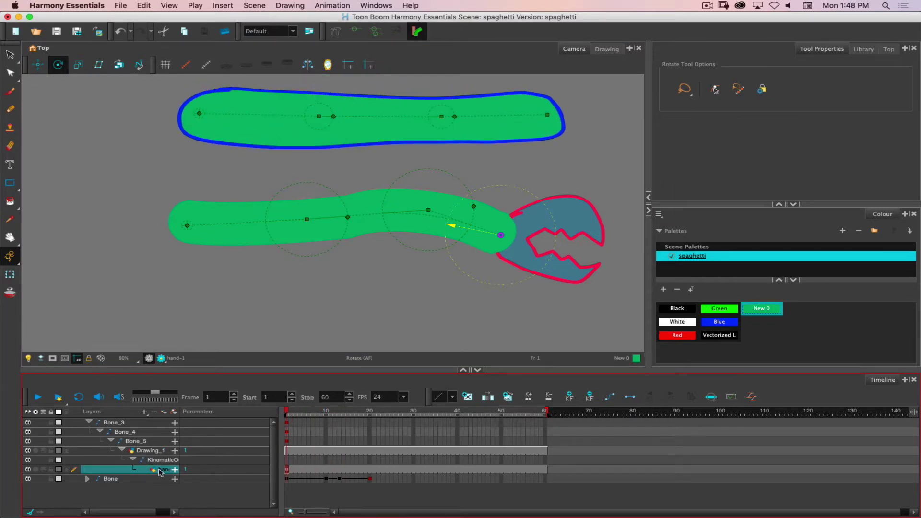
# - Collapse the Bone_3 hierarchy and, at frame 10, swing the lower shape's end bone upward with the Transform tool
pyautogui.click(89, 422)
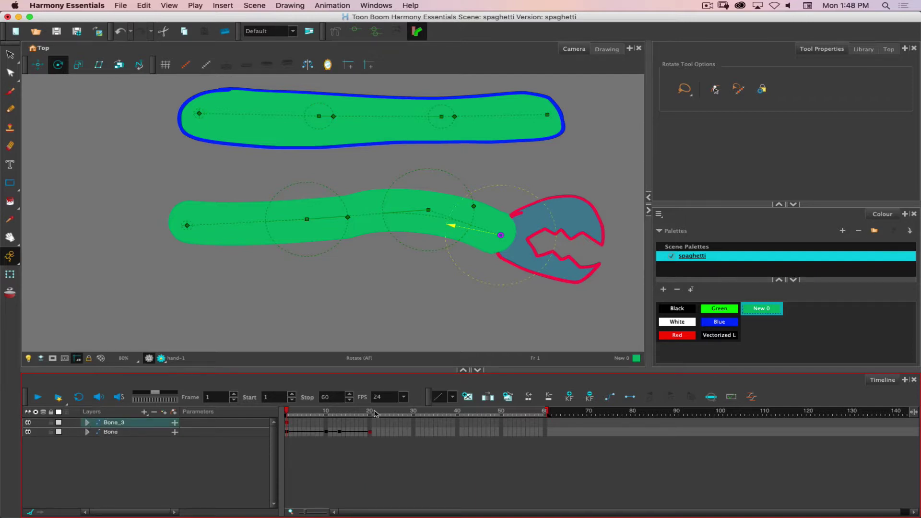
pyautogui.click(326, 423)
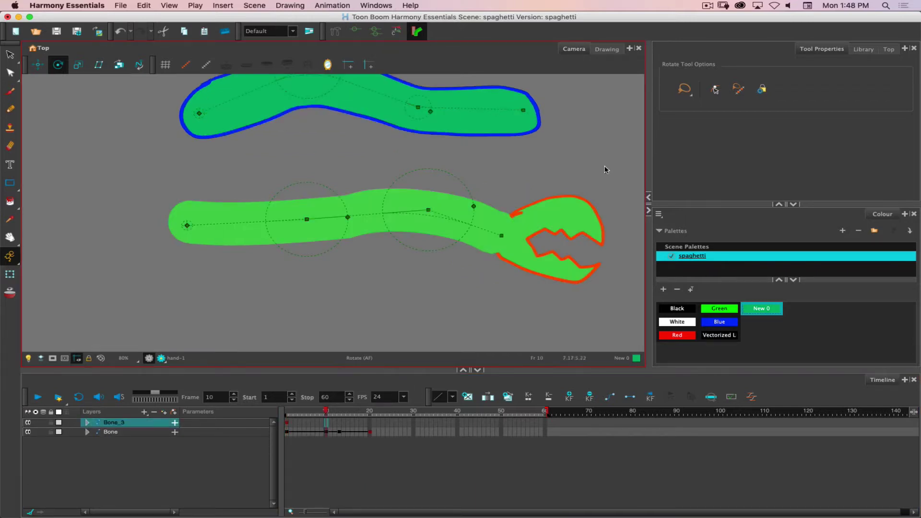
pyautogui.click(501, 236)
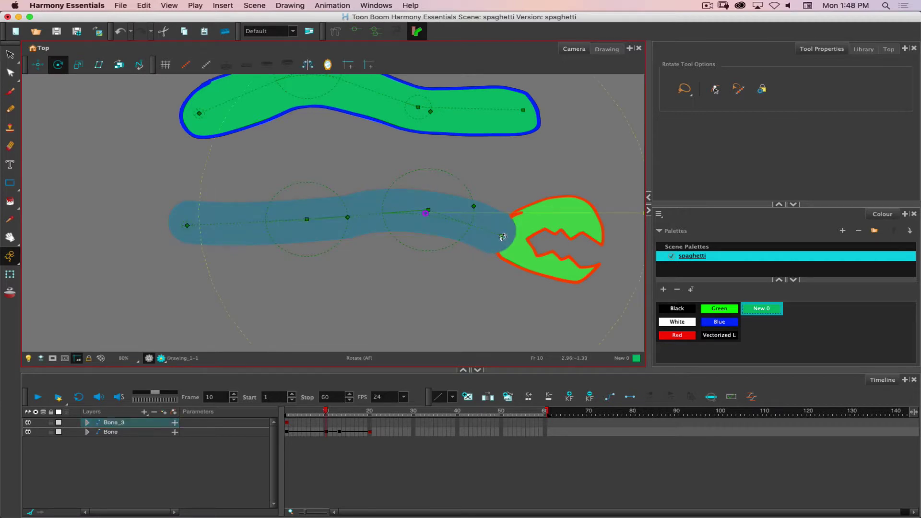
pyautogui.click(10, 274)
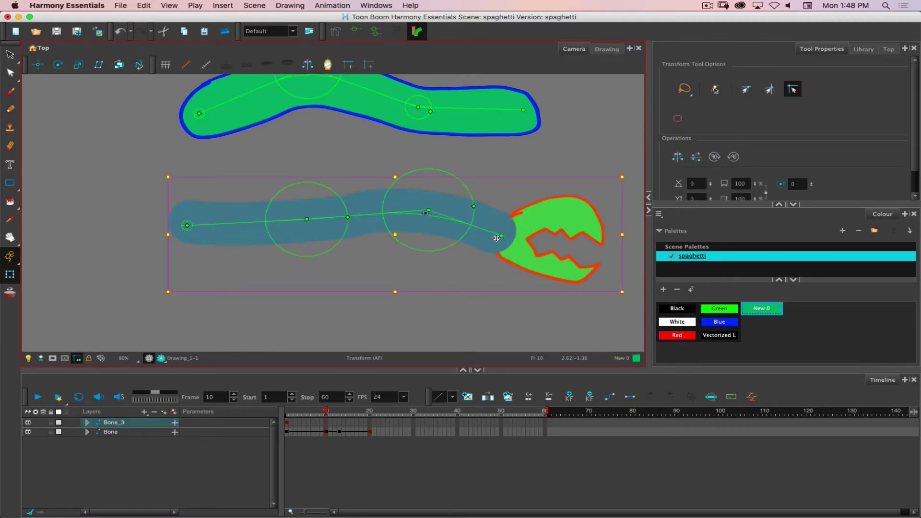
pyautogui.moveTo(501, 237); pyautogui.dragTo(498, 194)
pyautogui.click(328, 424)
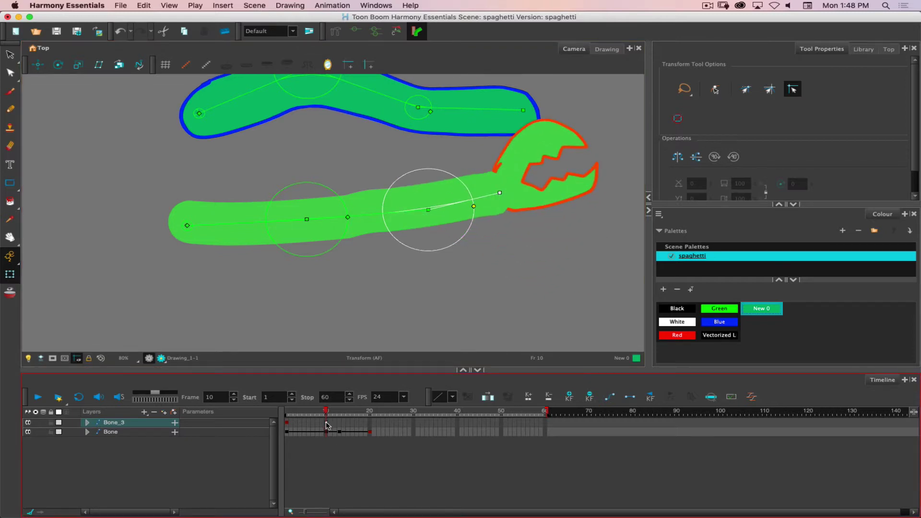
# - Key the claw hand at frame 15 and rotate it downward at frame 20 with the Rotate tool
pyautogui.click(347, 424)
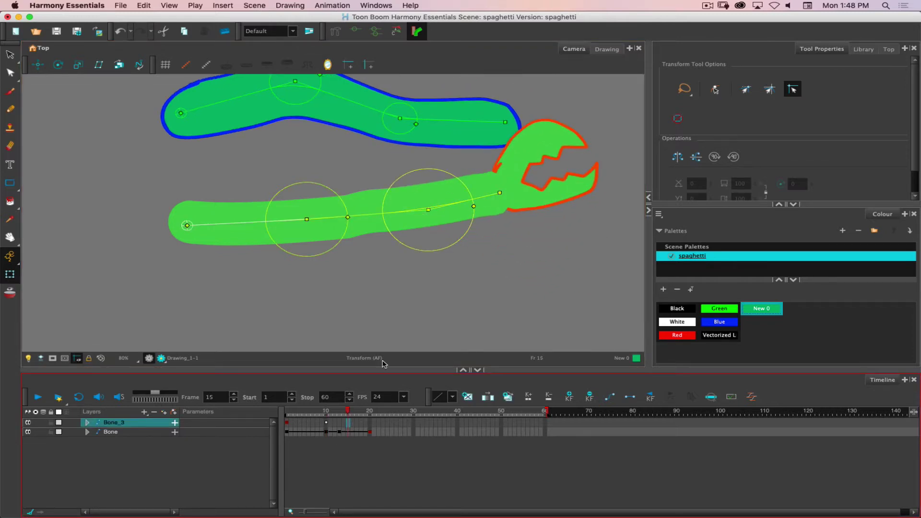
pyautogui.click(520, 153)
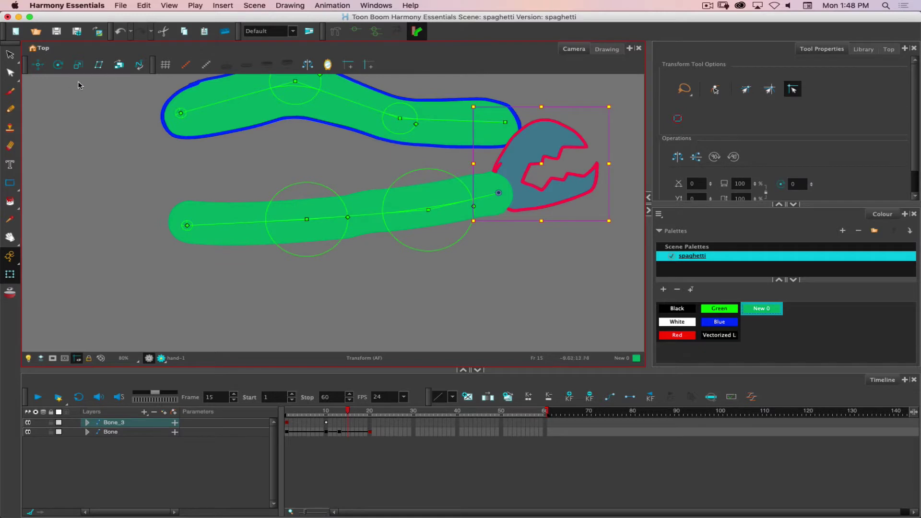
pyautogui.hotkey('alt', '3')
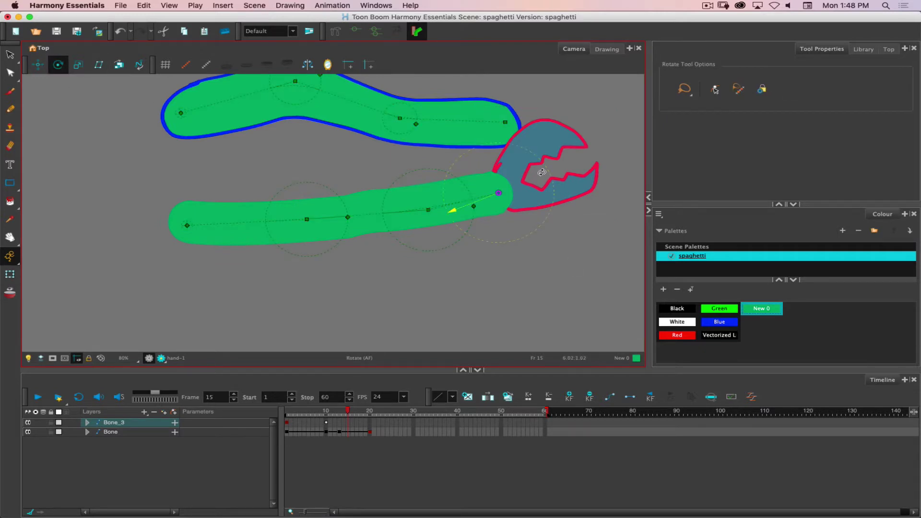
pyautogui.click(384, 422)
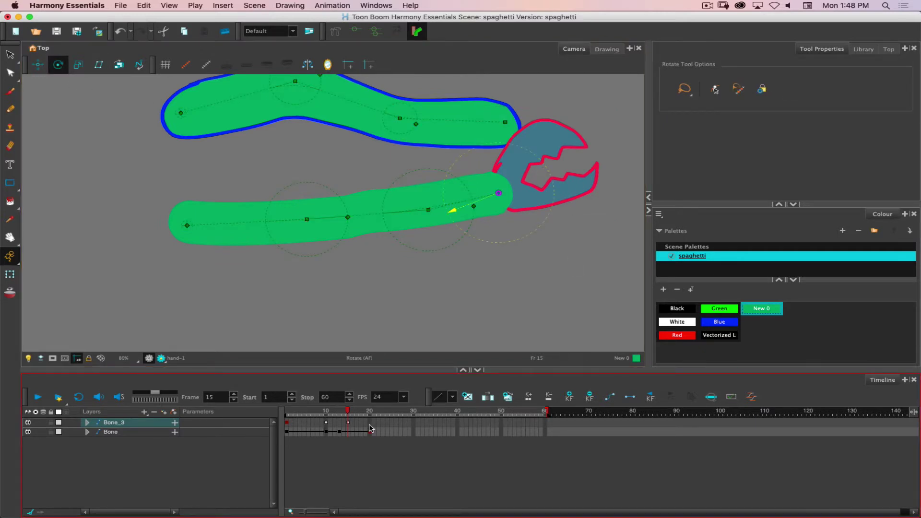
pyautogui.click(370, 428)
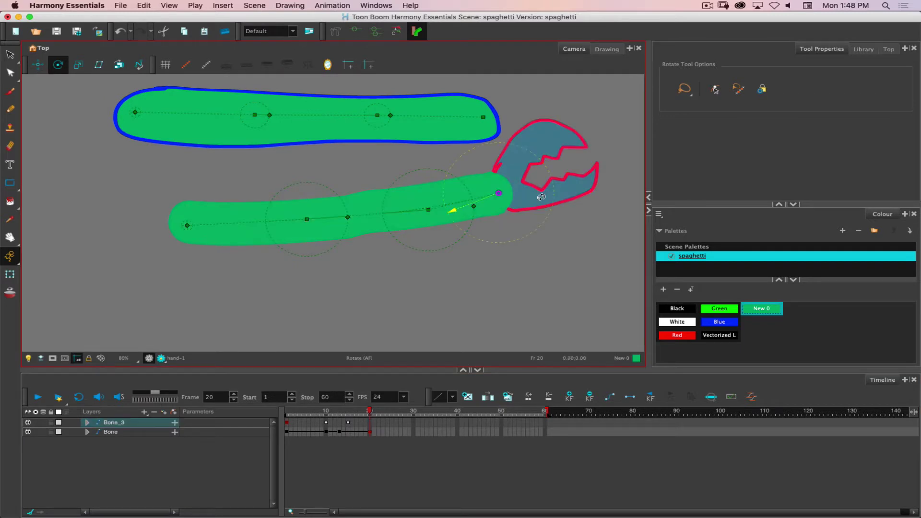
pyautogui.moveTo(562, 207); pyautogui.dragTo(494, 303)
pyautogui.click(418, 427)
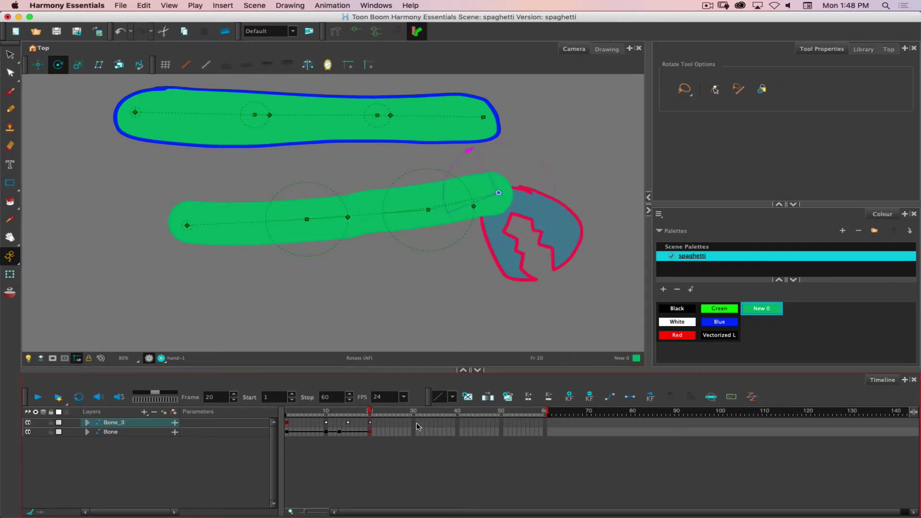
# - At frame 15, swing the lower shape's end bone downward with the Transform tool and scrub through the claw's motion
pyautogui.moveTo(369, 411); pyautogui.dragTo(348, 411)
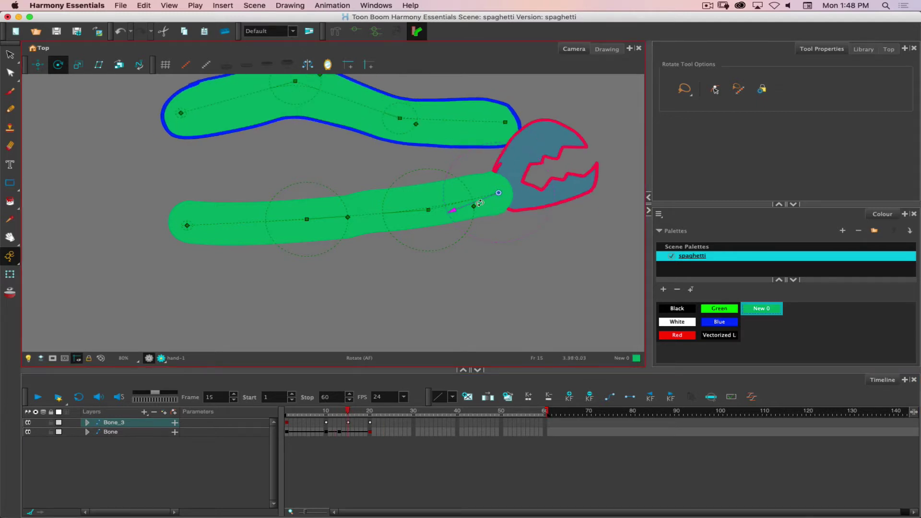
pyautogui.click(9, 274)
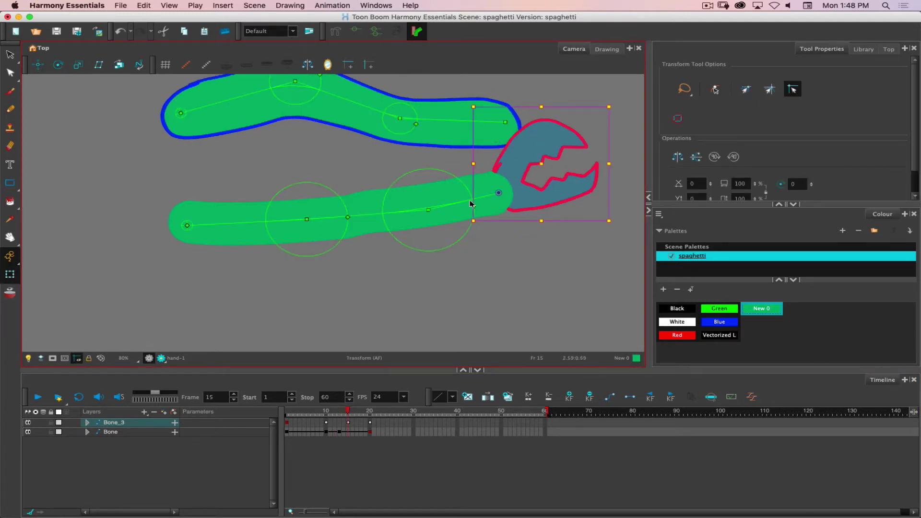
pyautogui.click(486, 197)
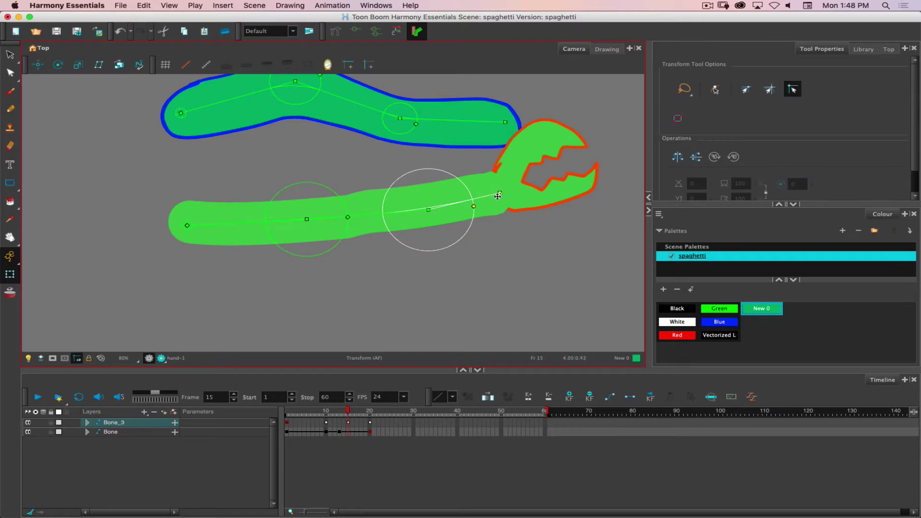
pyautogui.moveTo(498, 192); pyautogui.dragTo(482, 240)
pyautogui.click(335, 411)
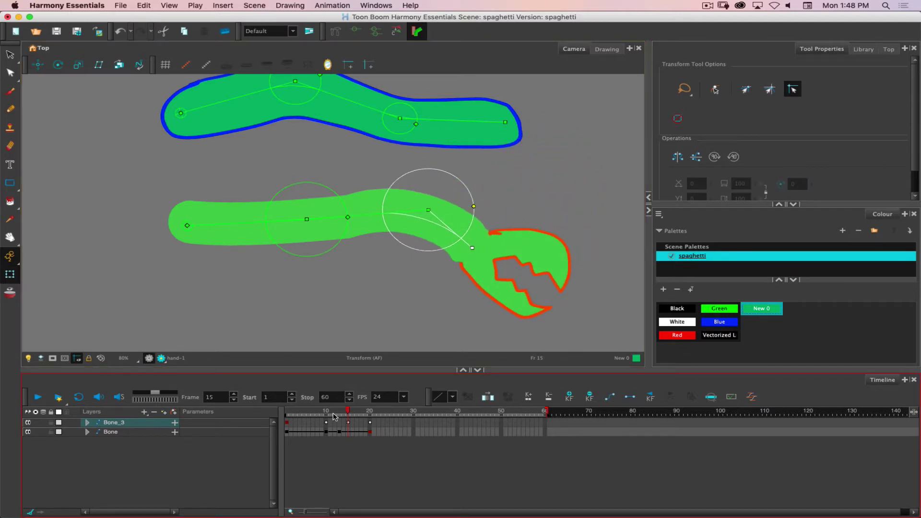
pyautogui.moveTo(334, 412); pyautogui.dragTo(409, 367)
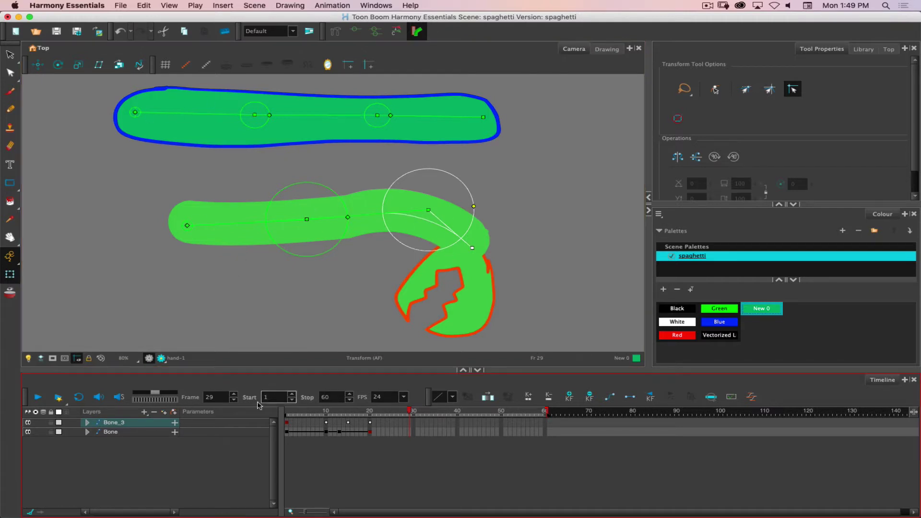
pyautogui.click(88, 432)
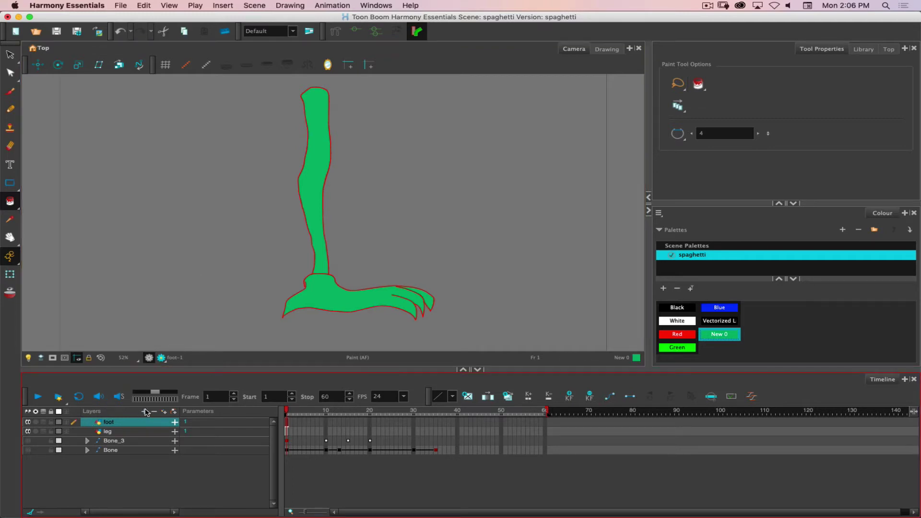
# - Add a Kinematic Output above the foot layer
pyautogui.click(145, 411)
pyautogui.click(149, 470)
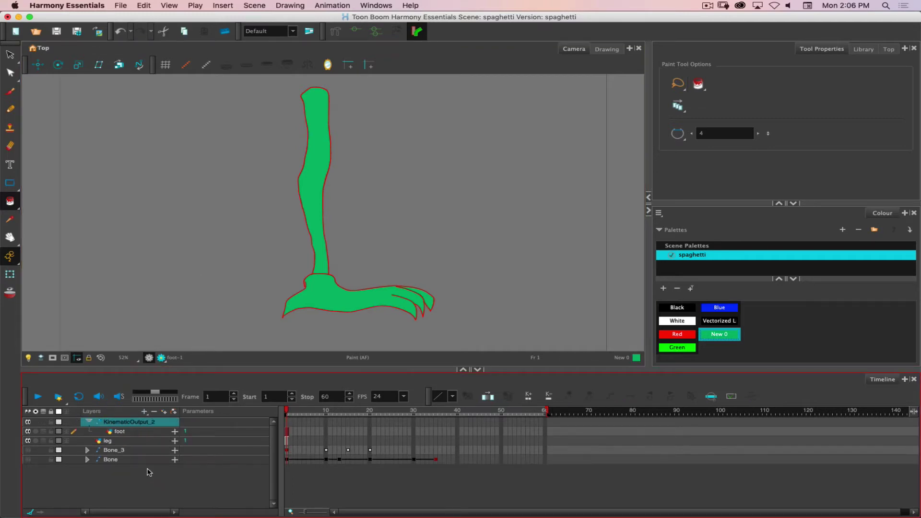
# - With the Rigging tool, build a two-bone chain on the leg layer from the hip through the knee to the ankle
pyautogui.click(110, 442)
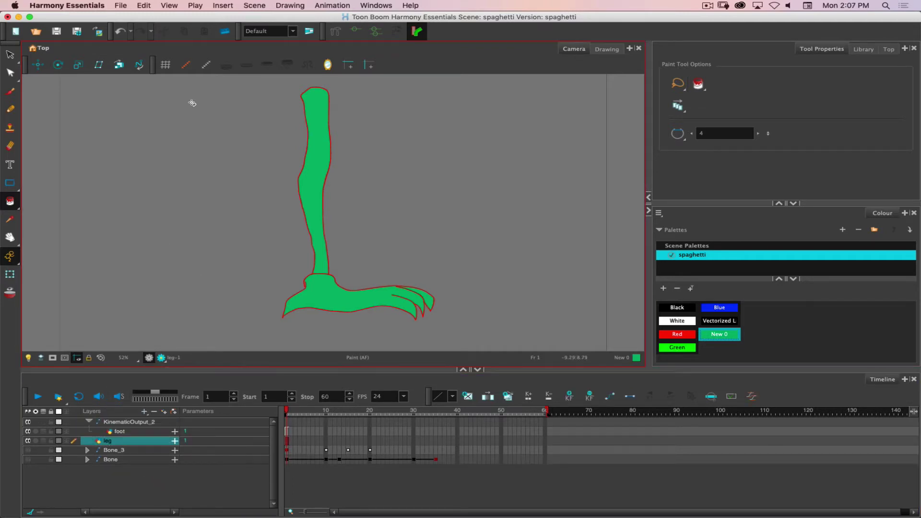
pyautogui.click(336, 31)
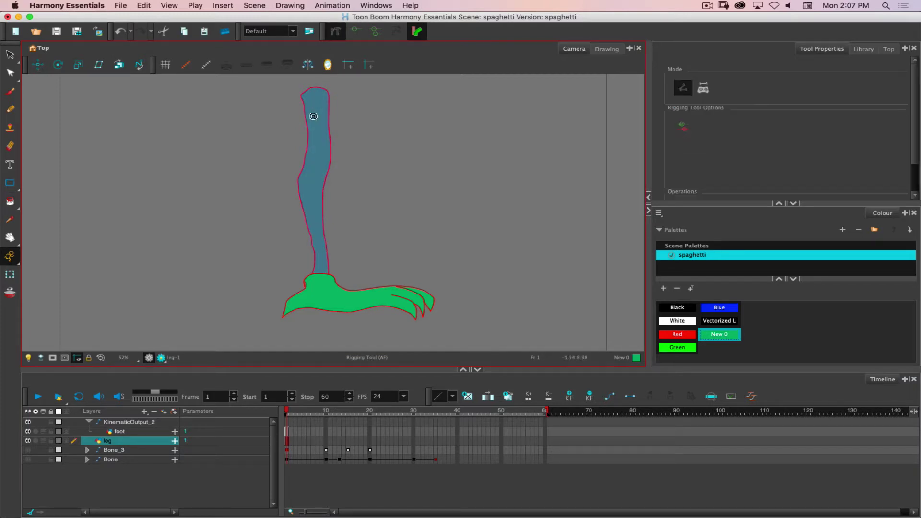
pyautogui.click(317, 97)
pyautogui.click(313, 182)
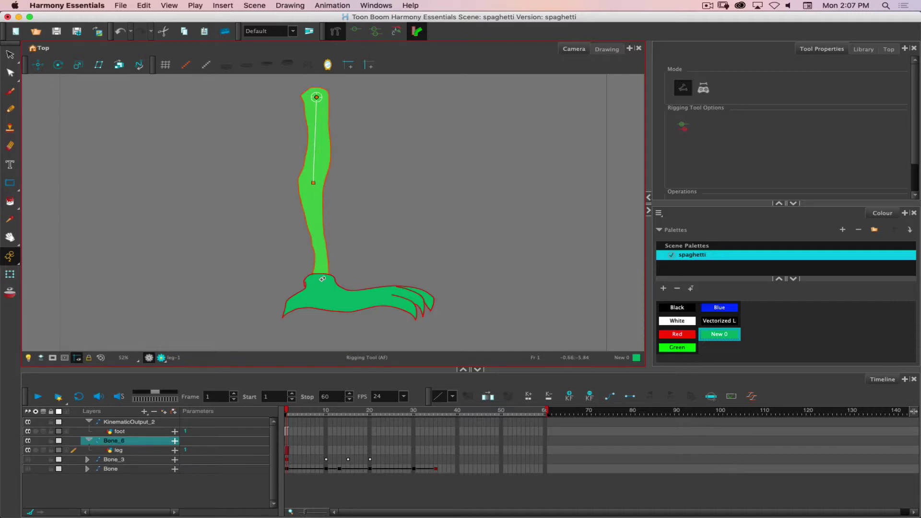
pyautogui.click(322, 279)
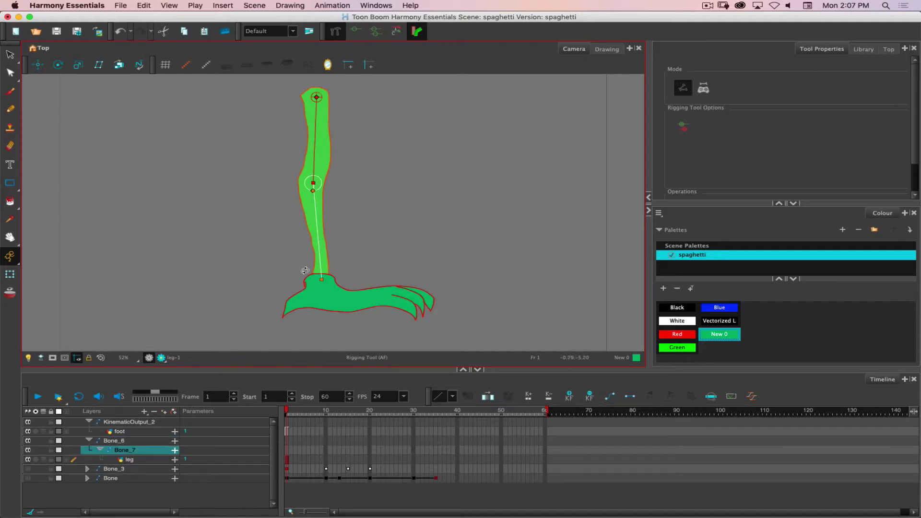
# - With the Rotate tool, place the foot layer's pivot at the ankle where the foot meets the leg
pyautogui.click(10, 56)
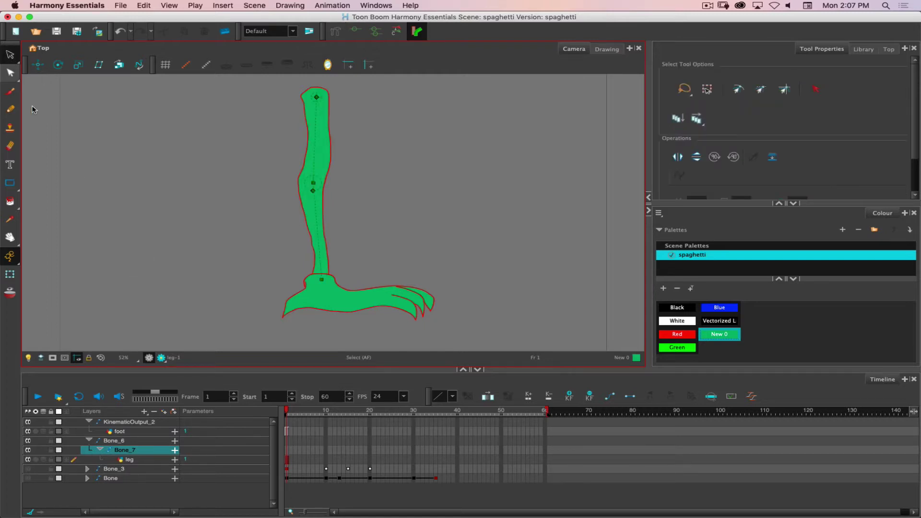
pyautogui.click(128, 432)
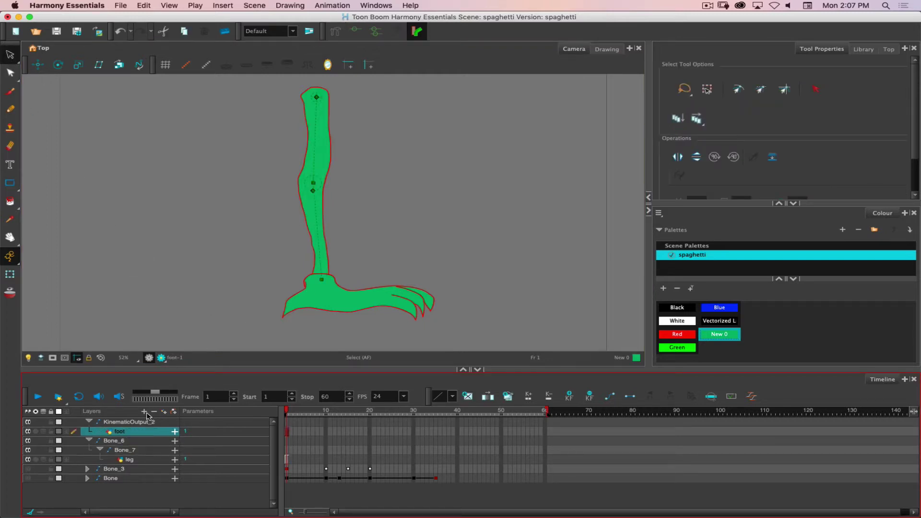
pyautogui.click(58, 66)
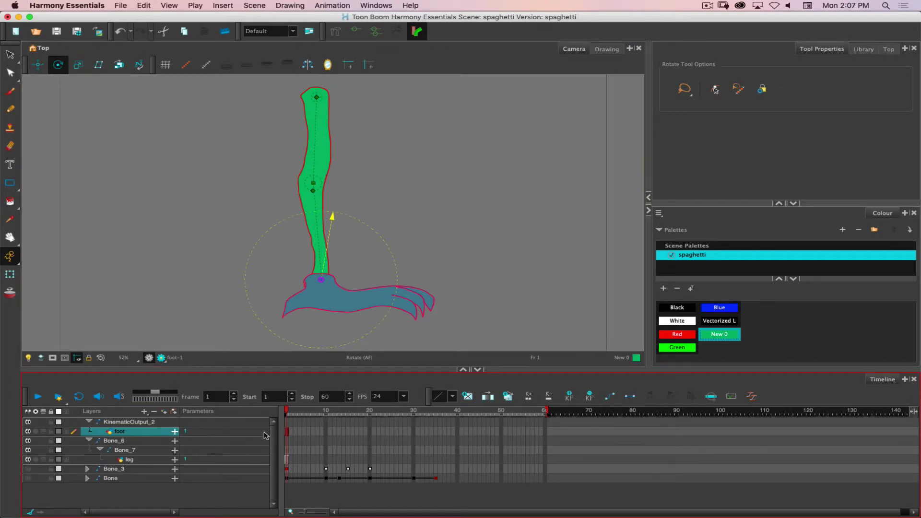
# - Rename the leg's top bone layer as legmaster and parent the Kinematic Output with its foot to the leg layer
pyautogui.click(112, 441)
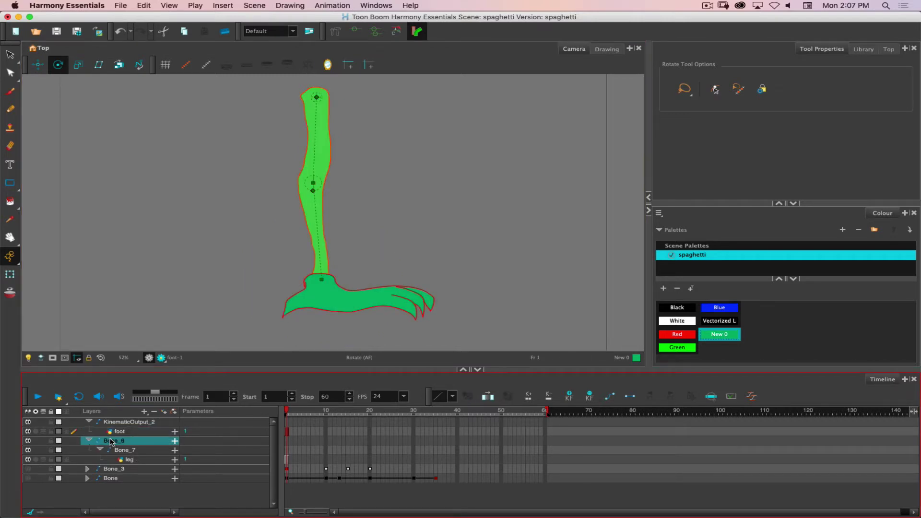
pyautogui.doubleClick(109, 443)
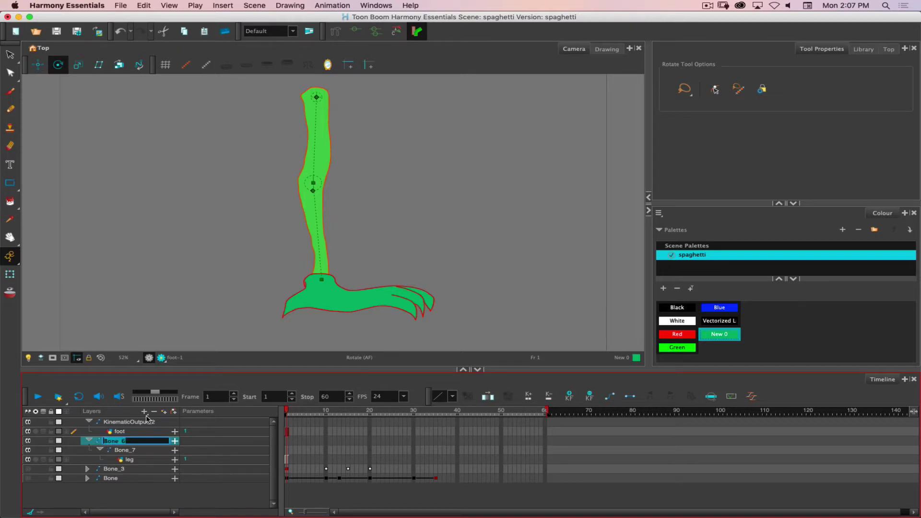
pyautogui.press('BackSpace')
pyautogui.write('legmaster')
pyautogui.press('Return')
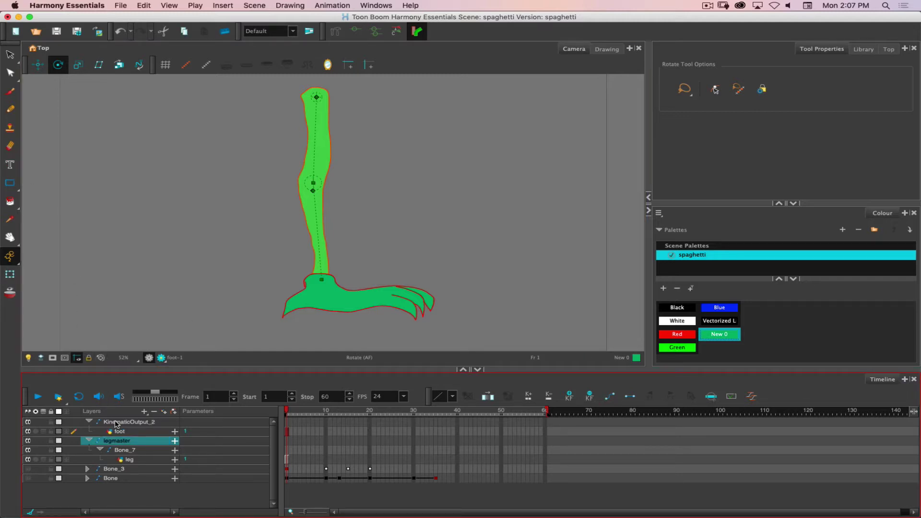
pyautogui.moveTo(116, 423)
pyautogui.mouseDown()
pyautogui.moveTo(143, 469)
pyautogui.moveTo(134, 448)
pyautogui.mouseUp()
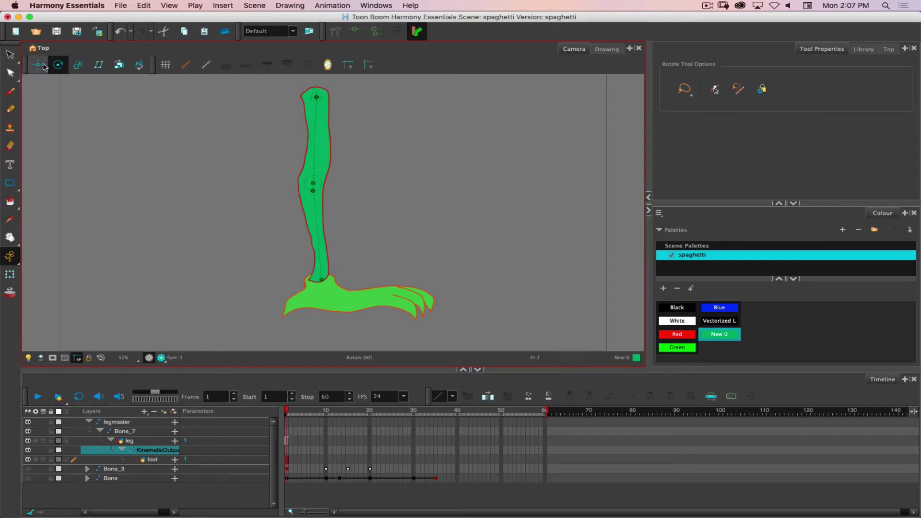
# - Test the leg rig by rotating the thigh bone about the hip with the Transform tool, and undo the rotation
pyautogui.click(9, 274)
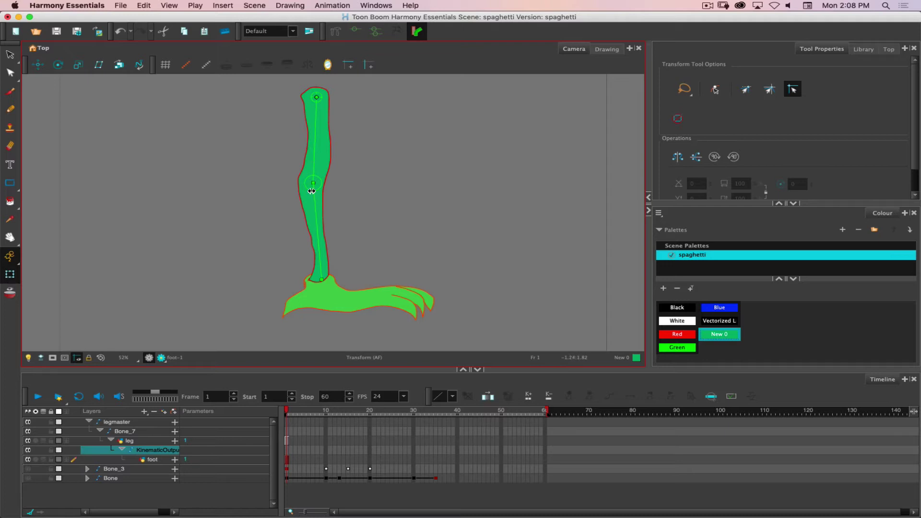
pyautogui.click(315, 126)
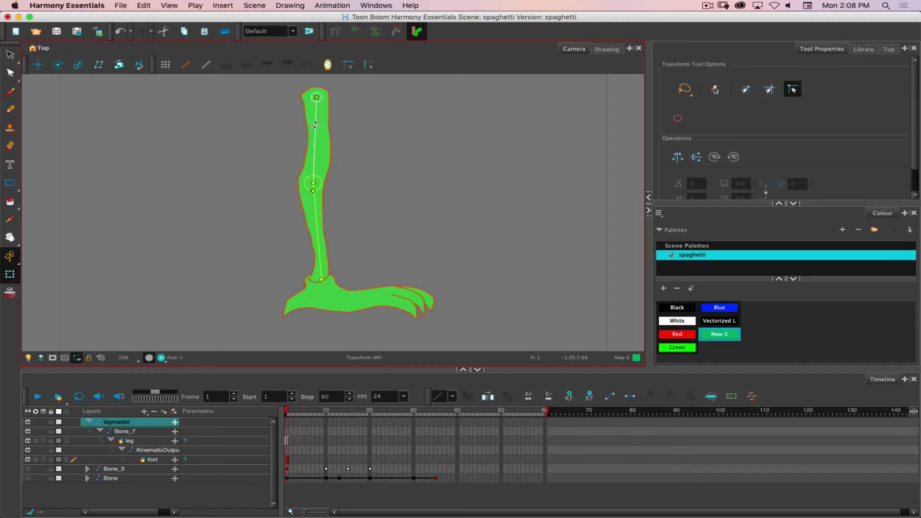
pyautogui.moveTo(315, 126); pyautogui.dragTo(330, 126)
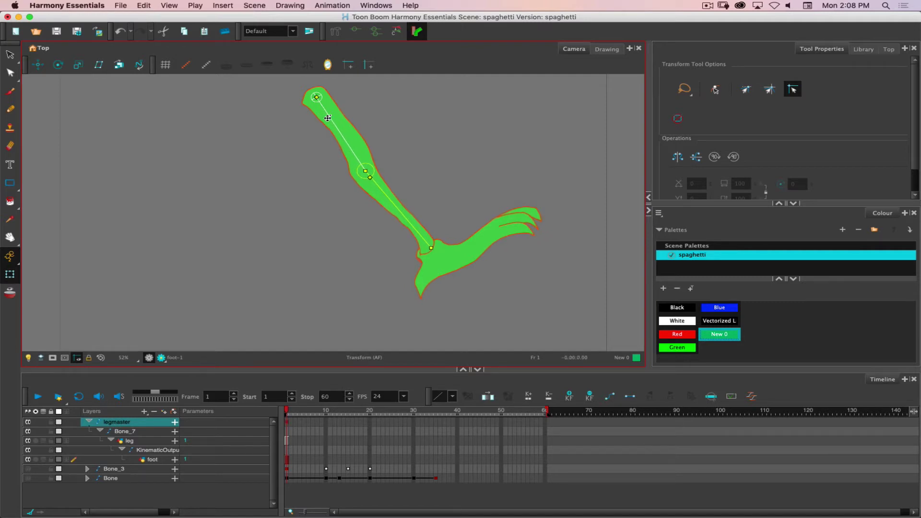
pyautogui.press('super+z')
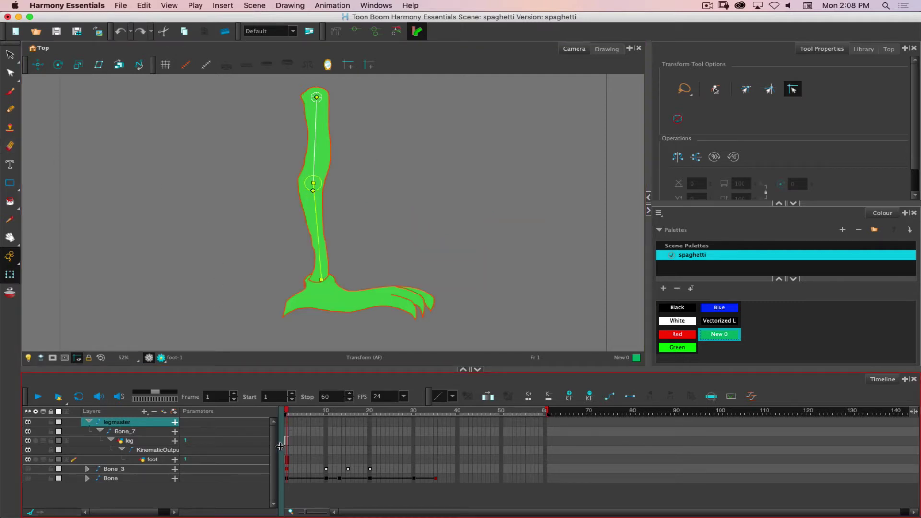
# - Collapse the legmaster layer and extend the exposure of its leg and foot drawings to frame 59
pyautogui.click(88, 422)
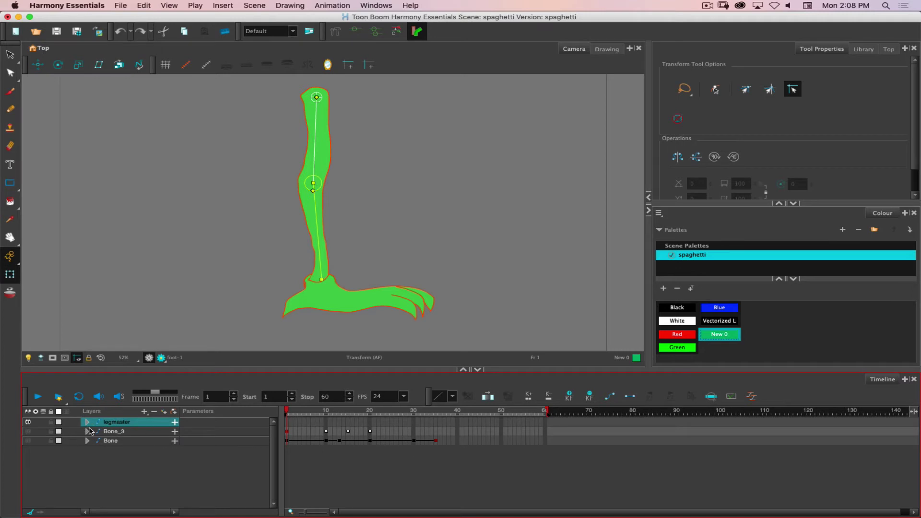
pyautogui.click(286, 424)
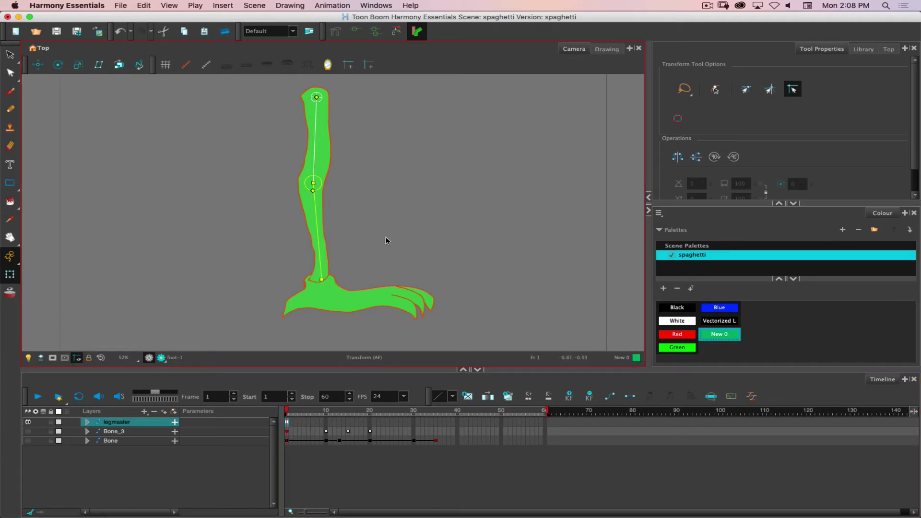
pyautogui.click(542, 424)
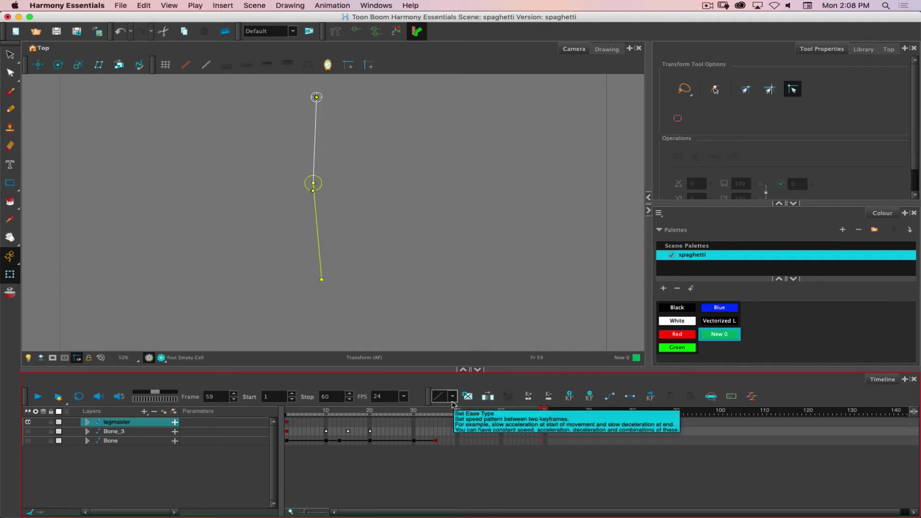
pyautogui.press('F5')
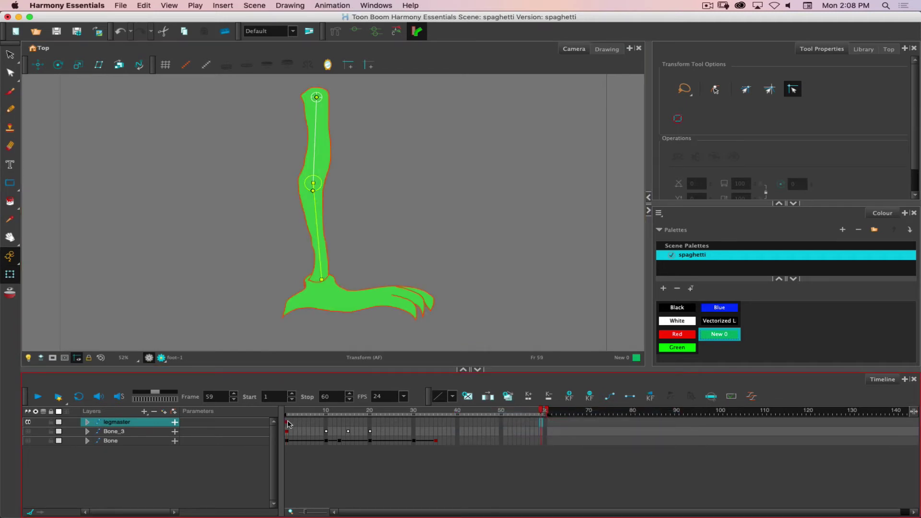
# - At frame 10, swing the thigh forward with the shin bent back, and enlarge the knee joint's bend radius
pyautogui.click(326, 424)
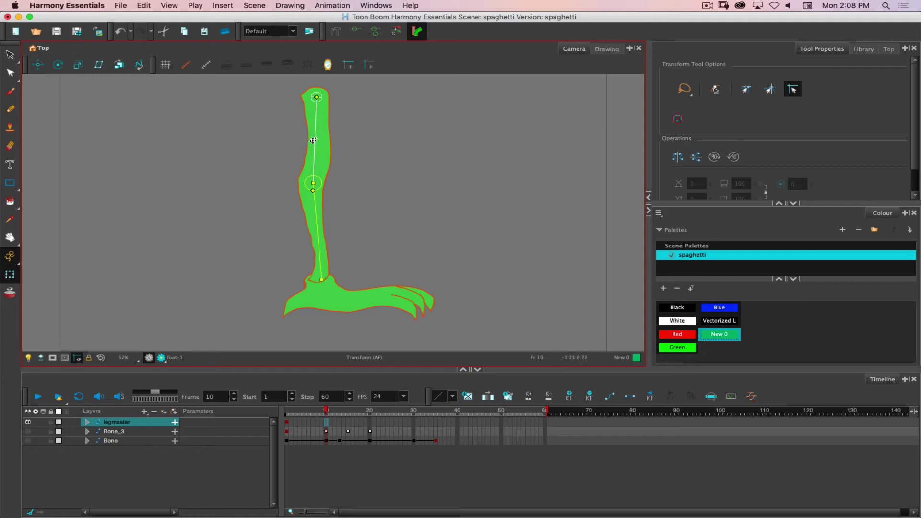
pyautogui.moveTo(314, 138)
pyautogui.mouseDown()
pyautogui.moveTo(331, 138)
pyautogui.moveTo(387, 206)
pyautogui.moveTo(347, 202)
pyautogui.moveTo(344, 195)
pyautogui.moveTo(358, 203)
pyautogui.moveTo(339, 191)
pyautogui.moveTo(339, 154)
pyautogui.moveTo(335, 175)
pyautogui.moveTo(358, 211)
pyautogui.moveTo(386, 175)
pyautogui.moveTo(380, 158)
pyautogui.moveTo(396, 168)
pyautogui.moveTo(356, 211)
pyautogui.mouseUp()
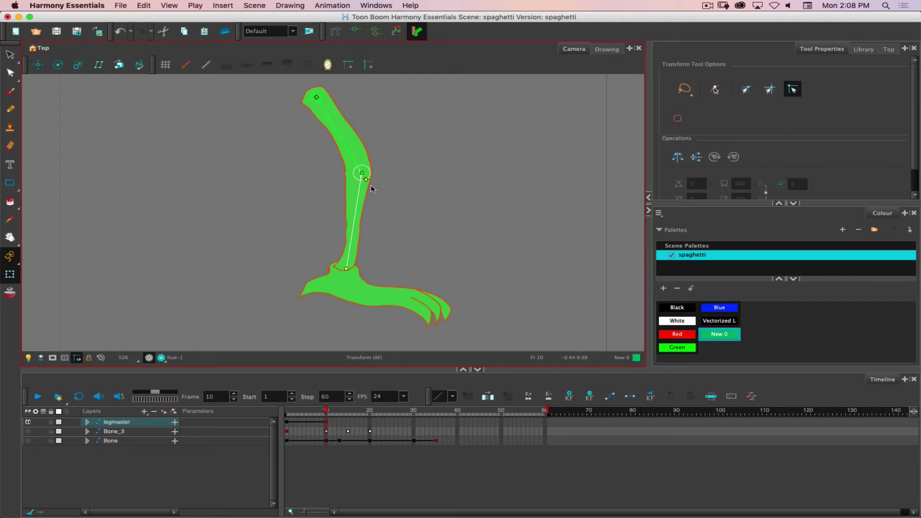
pyautogui.moveTo(365, 178); pyautogui.dragTo(372, 187)
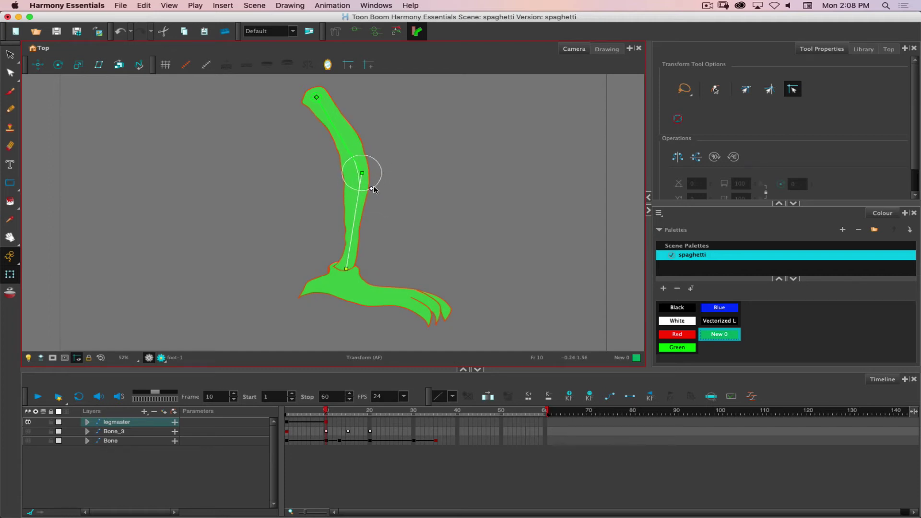
# - At frame 10, rotate the foot about the ankle so its toes lift and the sole lies roughly level
pyautogui.click(357, 294)
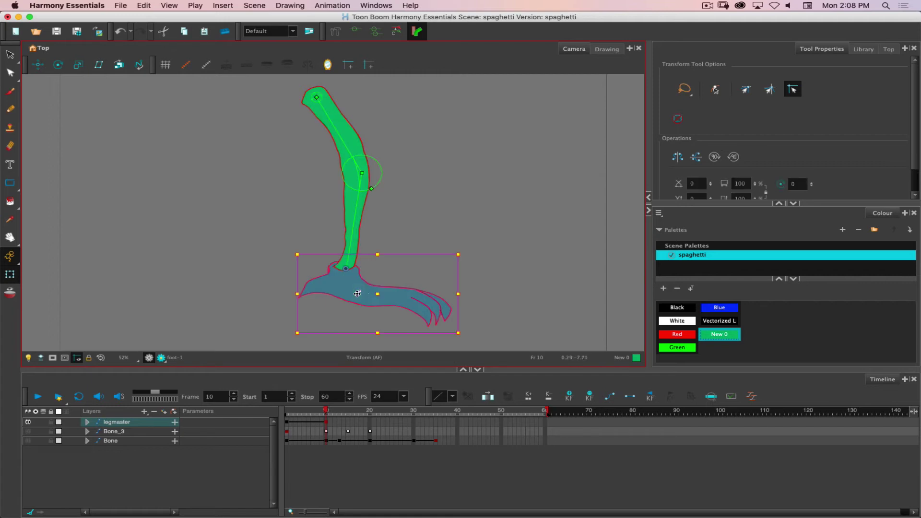
pyautogui.moveTo(464, 248); pyautogui.dragTo(457, 225)
pyautogui.click(324, 413)
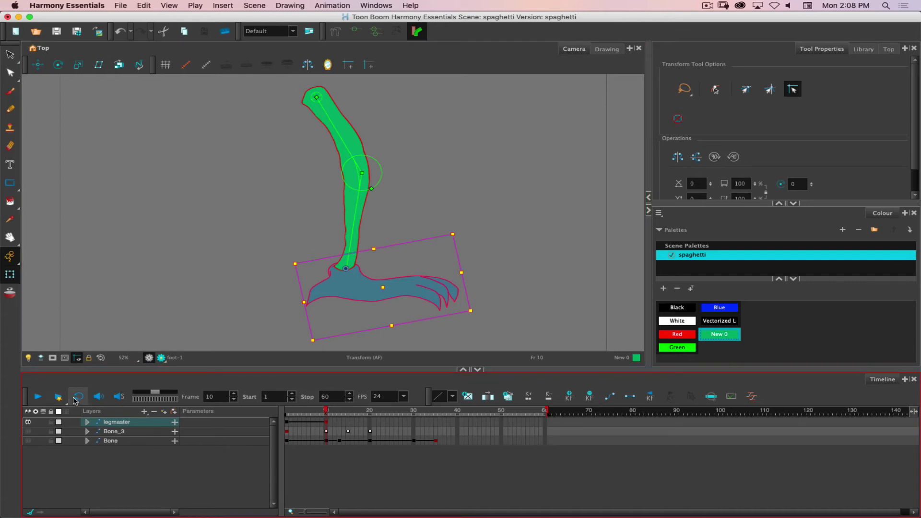
# - Turn on onion skin back to frame 1 and move the leg at frame 10 so the foot aligns with its starting position
pyautogui.click(13, 292)
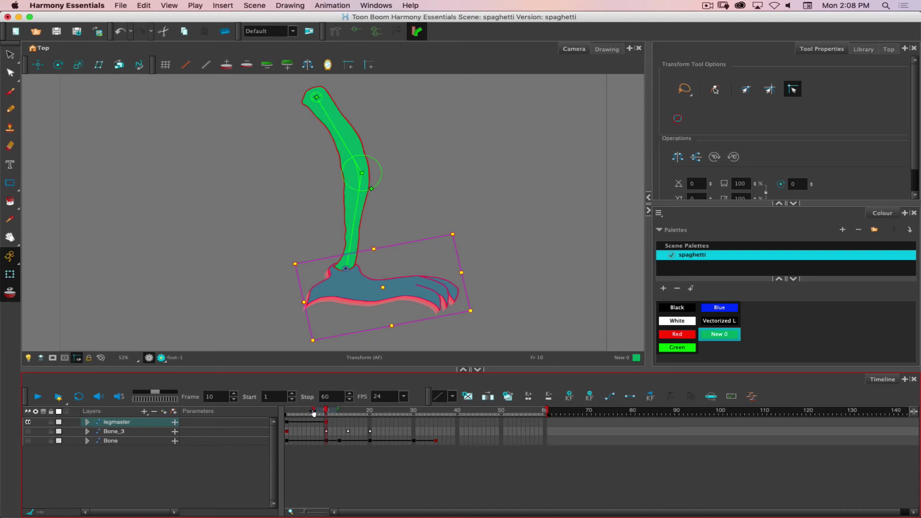
pyautogui.moveTo(313, 412); pyautogui.dragTo(287, 406)
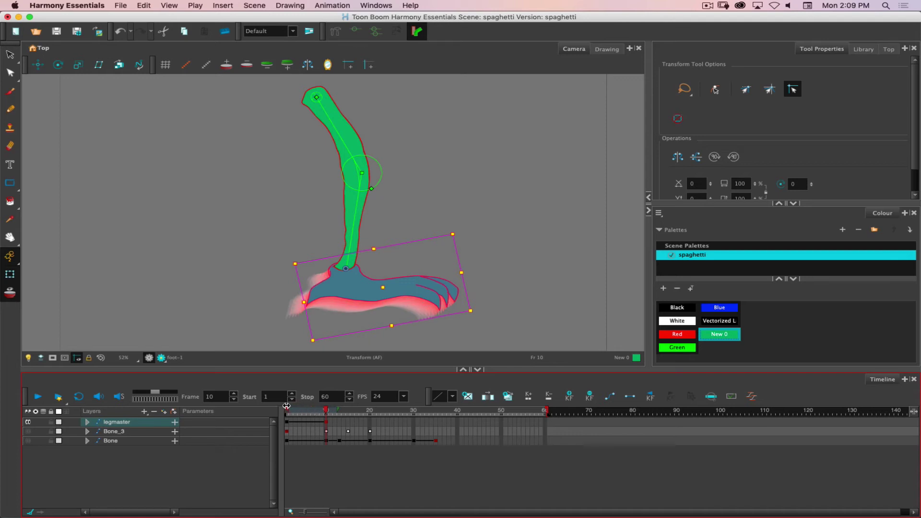
pyautogui.click(319, 99)
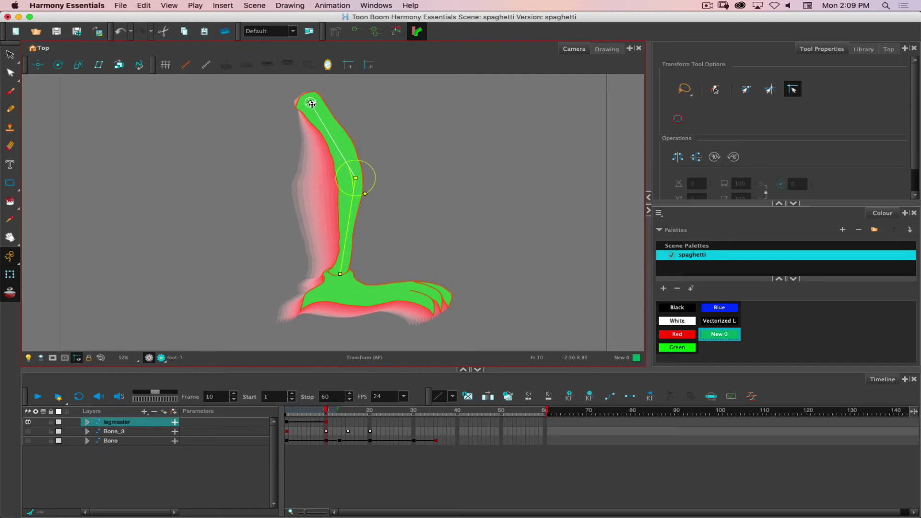
pyautogui.moveTo(317, 99); pyautogui.dragTo(296, 112)
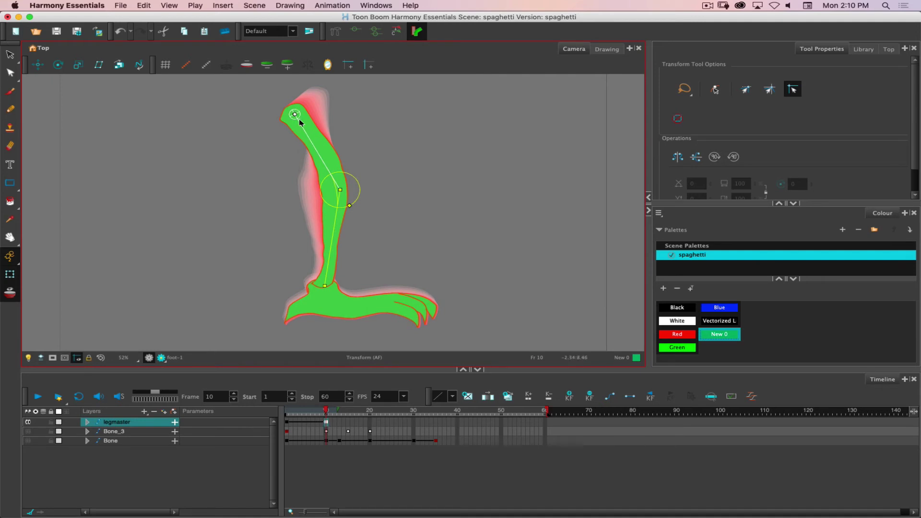
pyautogui.moveTo(295, 114); pyautogui.dragTo(293, 111)
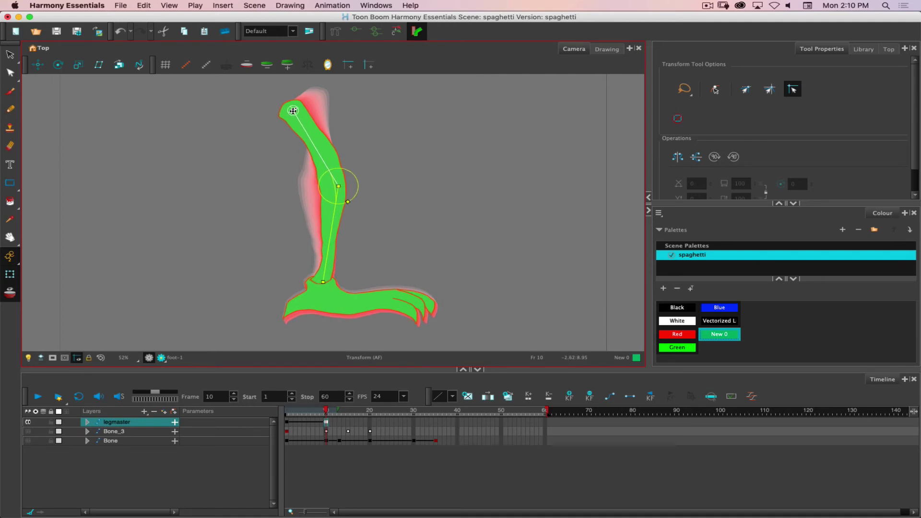
pyautogui.click(329, 415)
pyautogui.moveTo(326, 413)
pyautogui.mouseDown()
pyautogui.moveTo(287, 413)
pyautogui.moveTo(326, 414)
pyautogui.mouseUp()
# - At frame 10, deepen the knee bend with the foot kept level, and lower the whole leg so the foot stays planted
pyautogui.moveTo(327, 262); pyautogui.dragTo(299, 242)
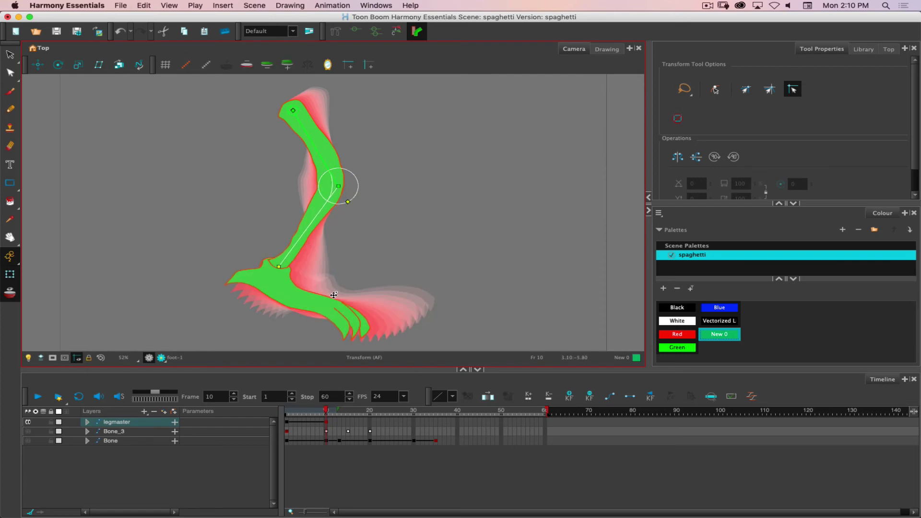
pyautogui.click(311, 305)
pyautogui.moveTo(385, 243); pyautogui.dragTo(357, 207)
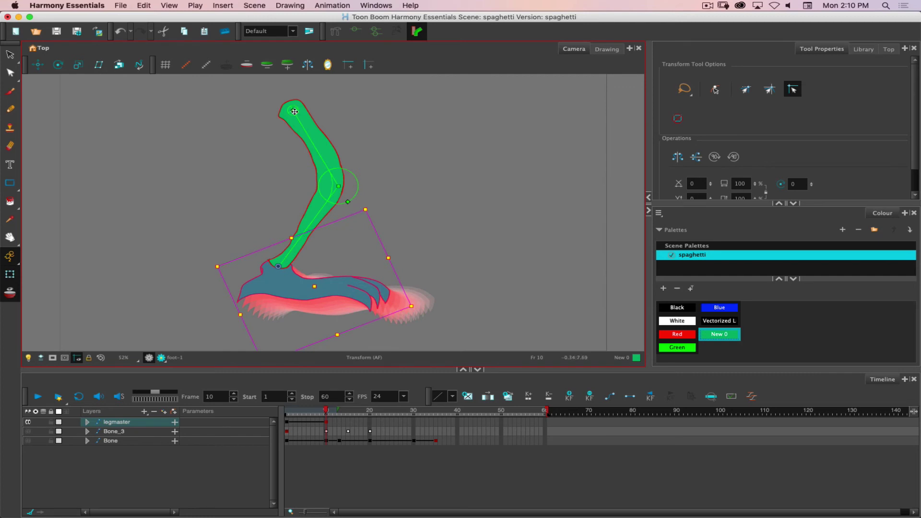
pyautogui.moveTo(295, 111); pyautogui.dragTo(322, 124)
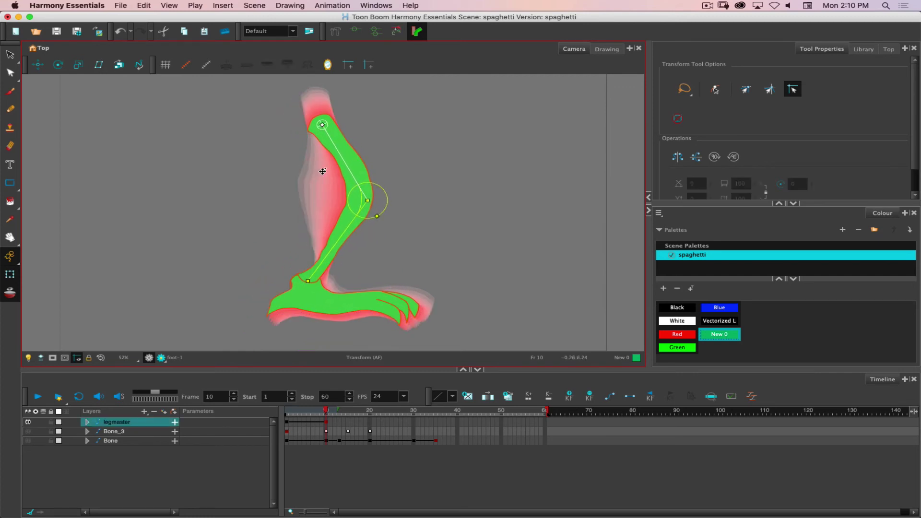
# - At frame 20, rotate the foot steeply about the ankle so the heel rises and the toes point down
pyautogui.moveTo(327, 410)
pyautogui.mouseDown()
pyautogui.moveTo(300, 411)
pyautogui.moveTo(336, 410)
pyautogui.moveTo(299, 410)
pyautogui.moveTo(323, 410)
pyautogui.mouseUp()
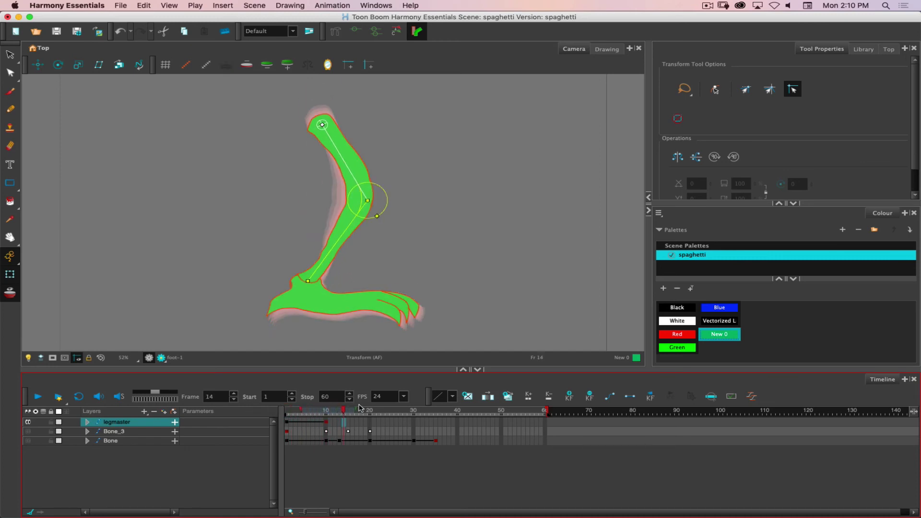
pyautogui.click(369, 422)
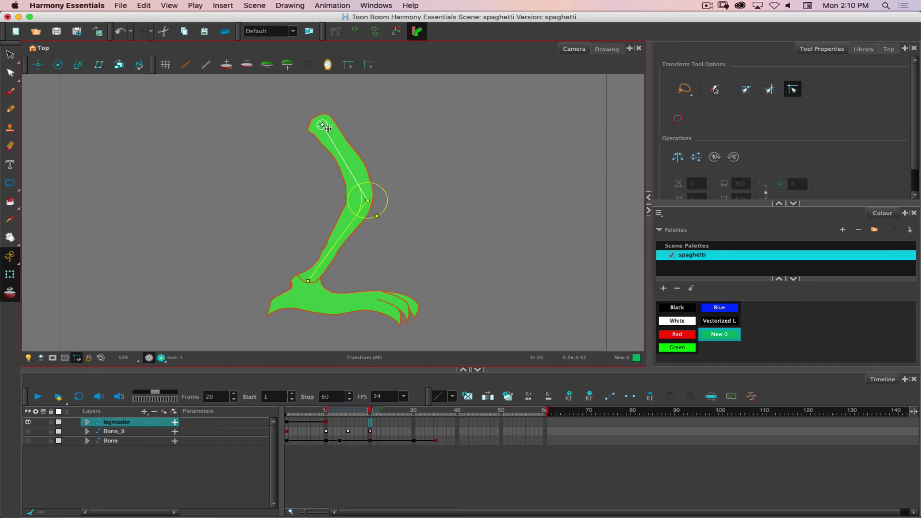
pyautogui.click(314, 304)
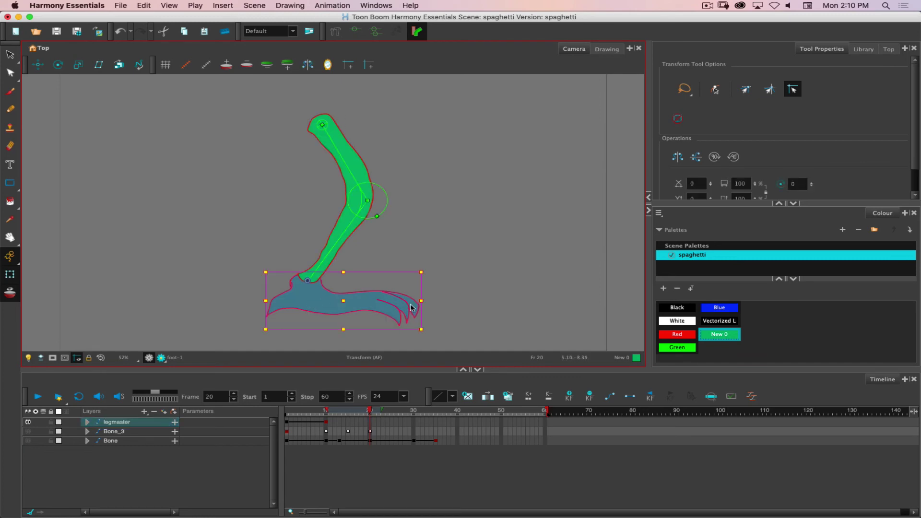
pyautogui.moveTo(428, 265)
pyautogui.mouseDown()
pyautogui.moveTo(433, 309)
pyautogui.moveTo(401, 342)
pyautogui.mouseUp()
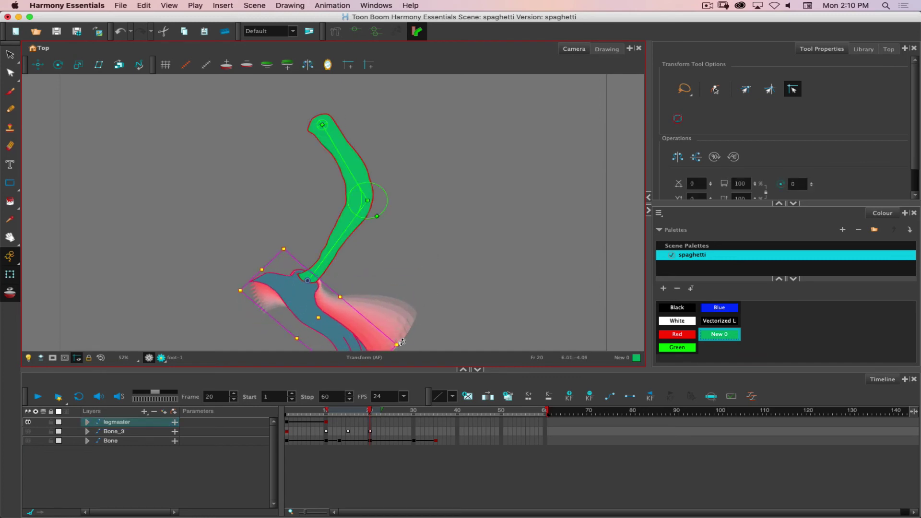
pyautogui.click(338, 240)
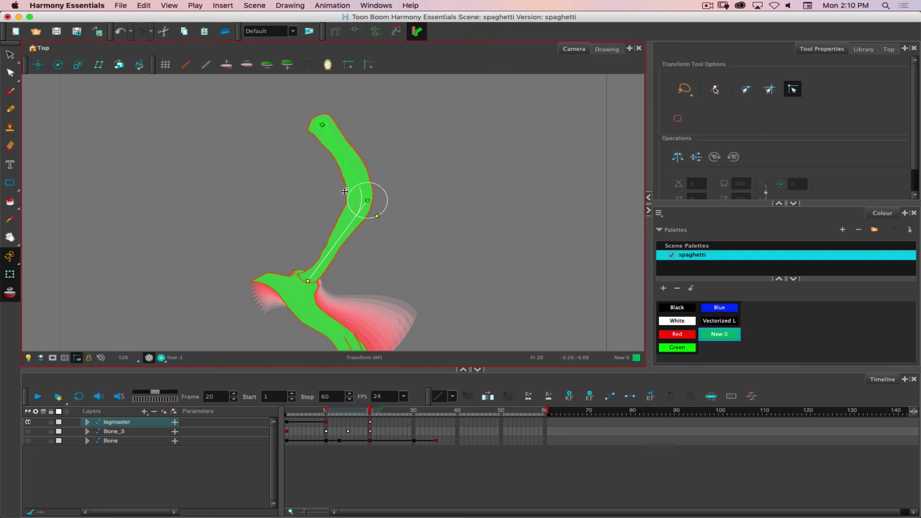
# - At frame 20, move the whole leg up and forward from the hip so the toes stay at their planted position
pyautogui.moveTo(323, 128); pyautogui.dragTo(357, 115)
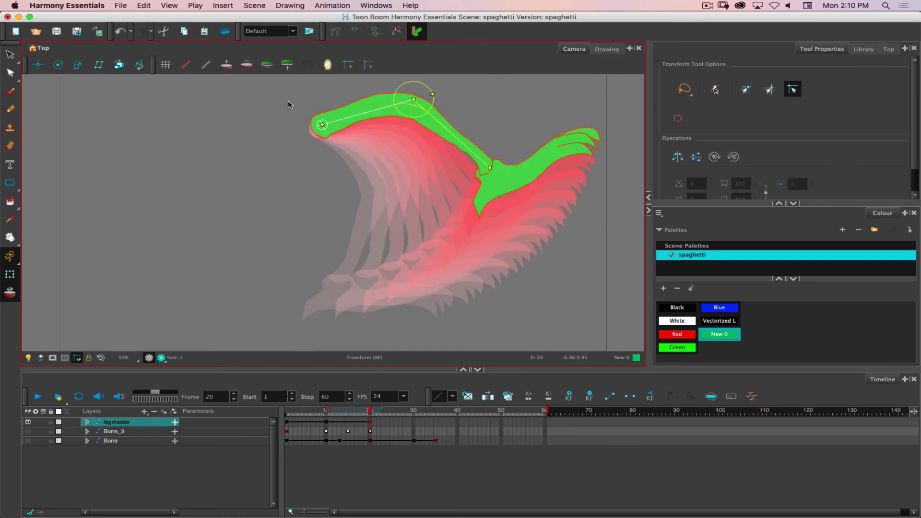
pyautogui.press('super+z')
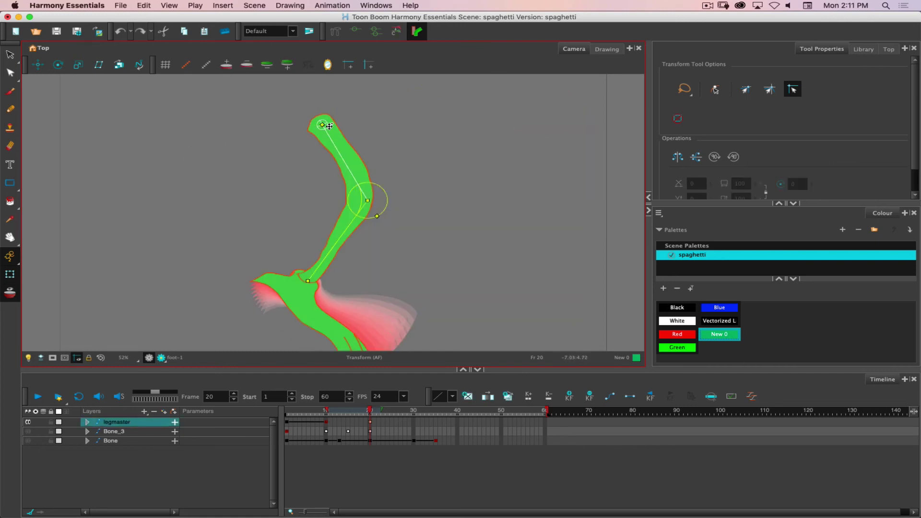
pyautogui.moveTo(321, 126); pyautogui.dragTo(374, 82)
pyautogui.click(370, 416)
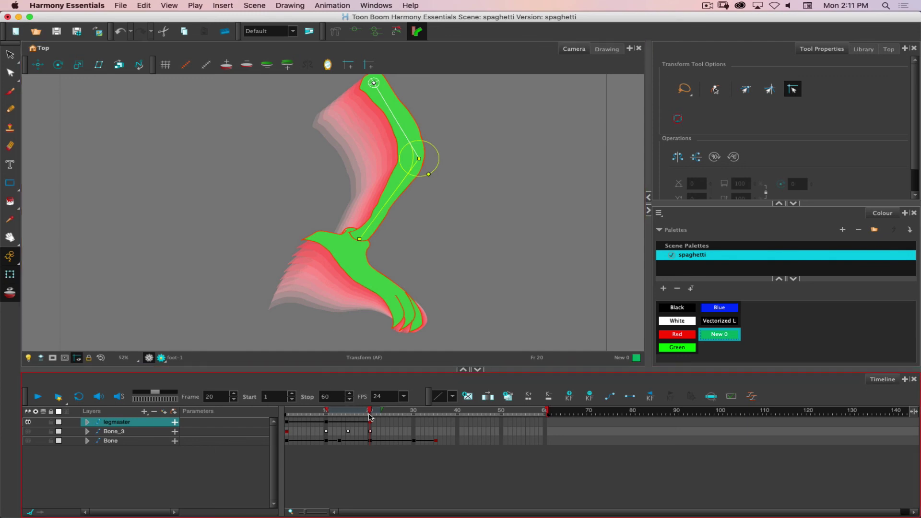
# - Turn off onion skin and scrub the leg animation back to frame 1 to review the motion
pyautogui.moveTo(370, 415)
pyautogui.mouseDown()
pyautogui.moveTo(259, 422)
pyautogui.moveTo(375, 424)
pyautogui.mouseUp()
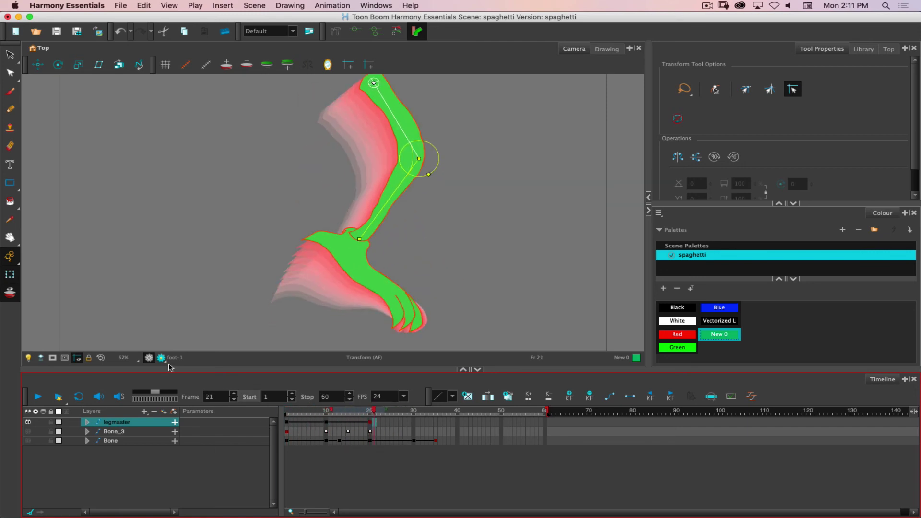
pyautogui.click(16, 294)
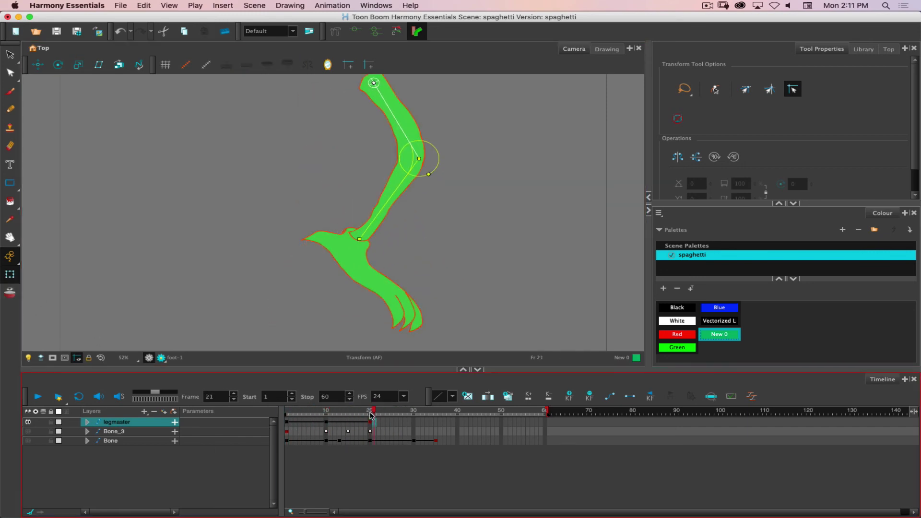
pyautogui.moveTo(375, 410); pyautogui.dragTo(272, 423)
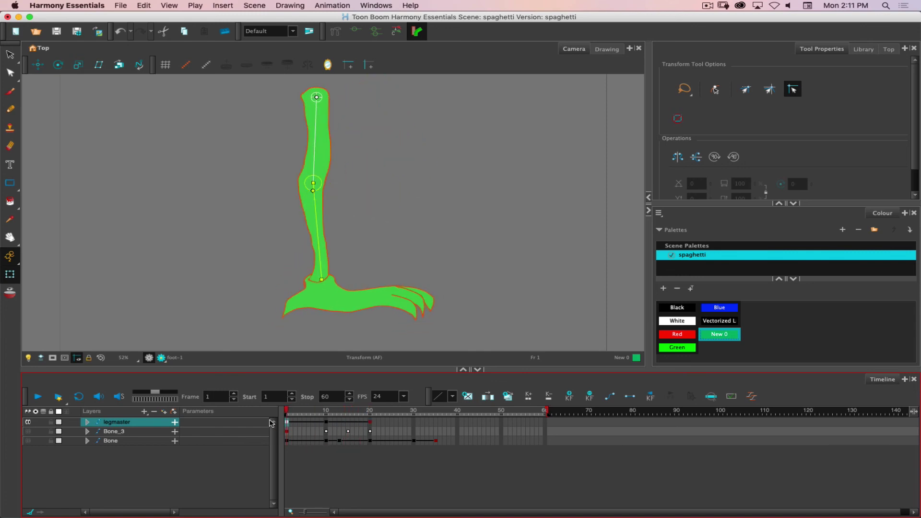